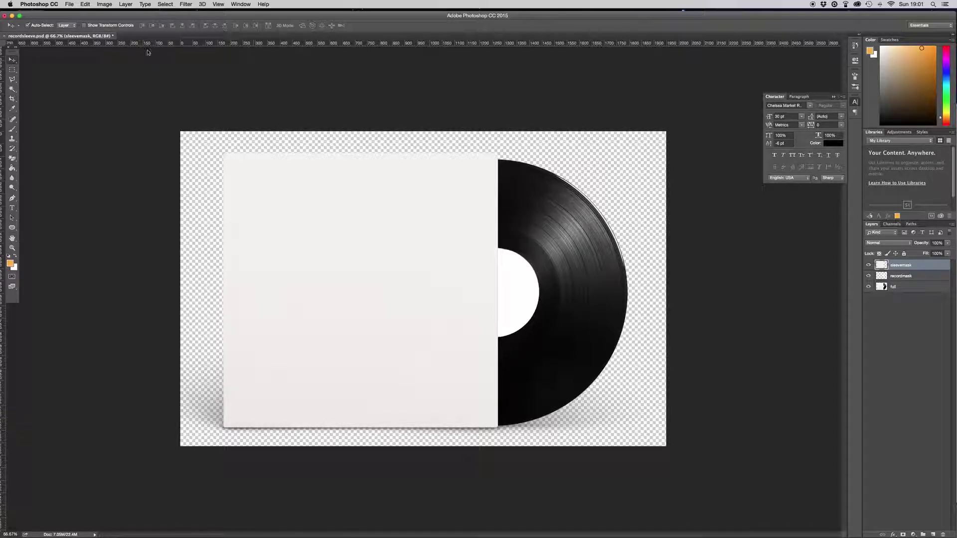
Try moving the sleevemask layer on the canvas, and undo the move
click(169, 88)
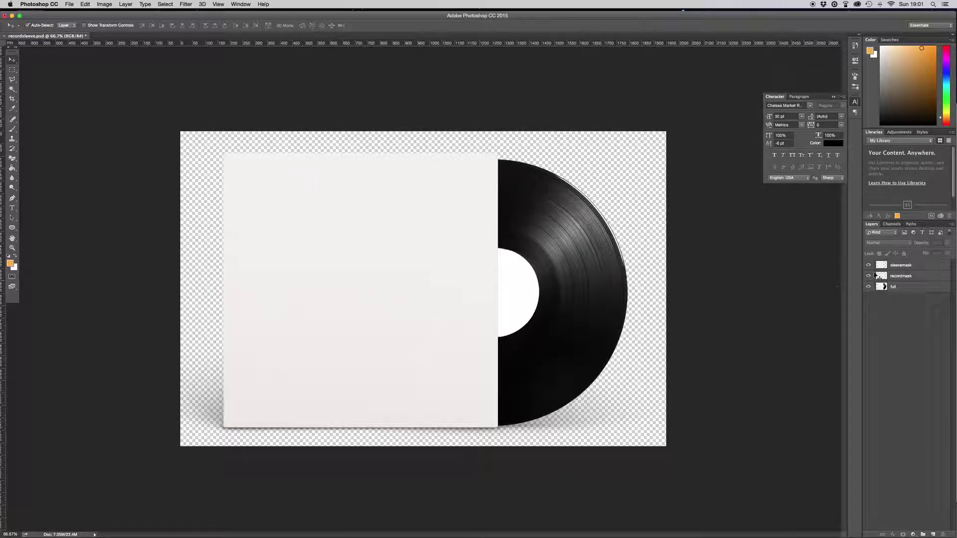
click(903, 269)
click(896, 280)
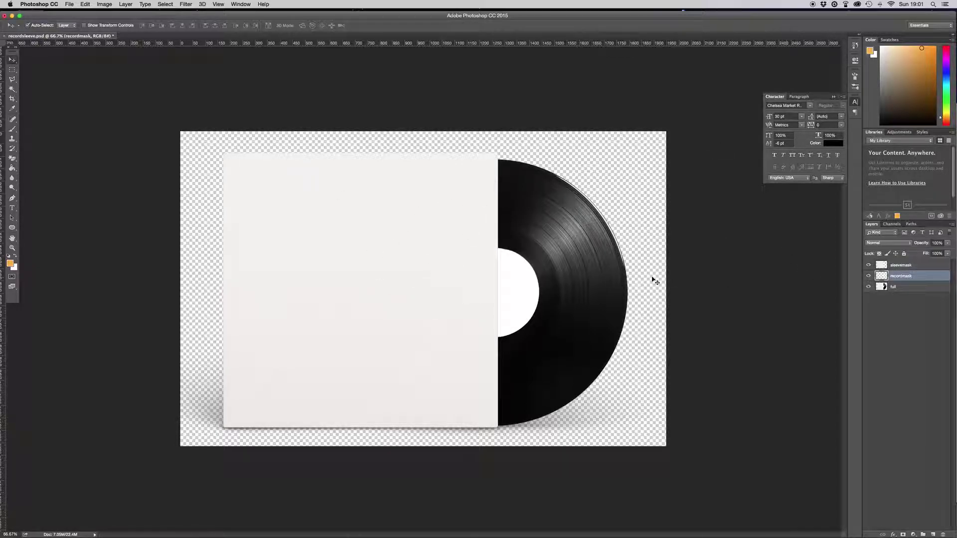
drag(364, 244, 407, 292)
key(super+z)
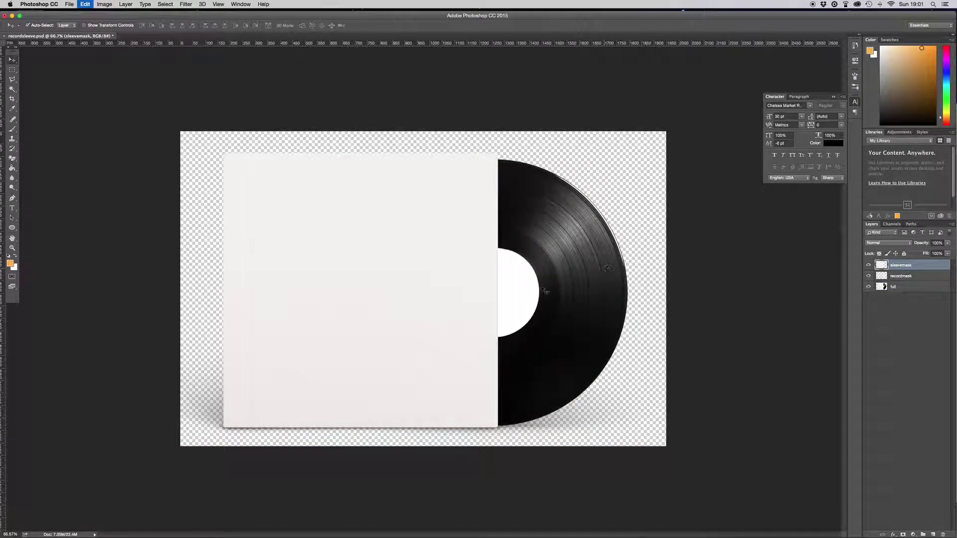
Try moving the recordmask layer, undo the move, and select the full layer
click(908, 275)
drag(516, 282, 555, 286)
key(super+z)
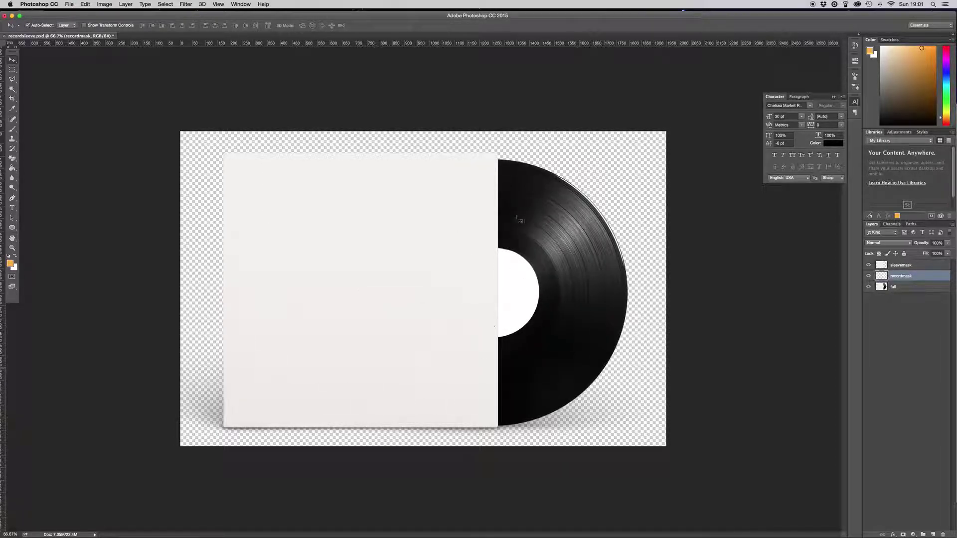
click(910, 288)
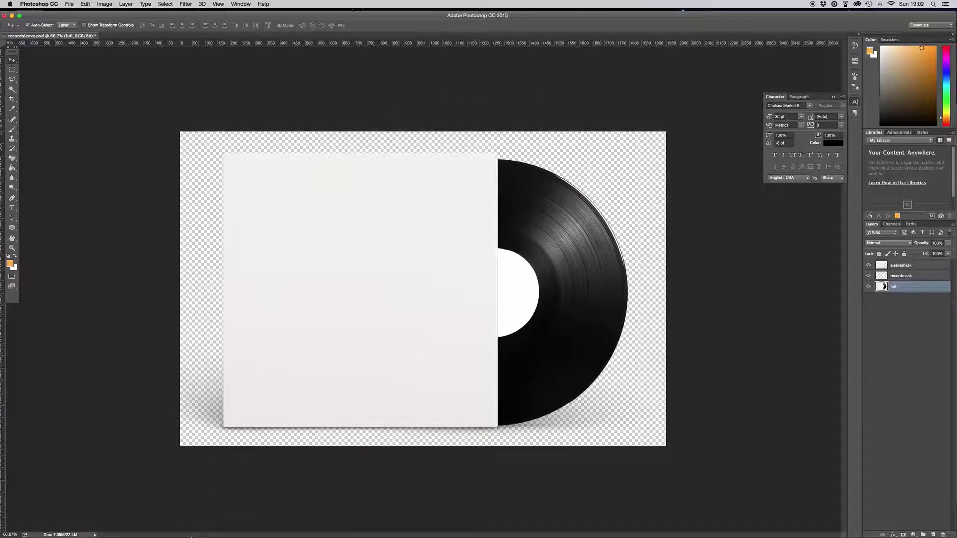
Switch to Firefox and look through the Sex Pistols and found typography image results and the goldfish bowl picture
click(186, 532)
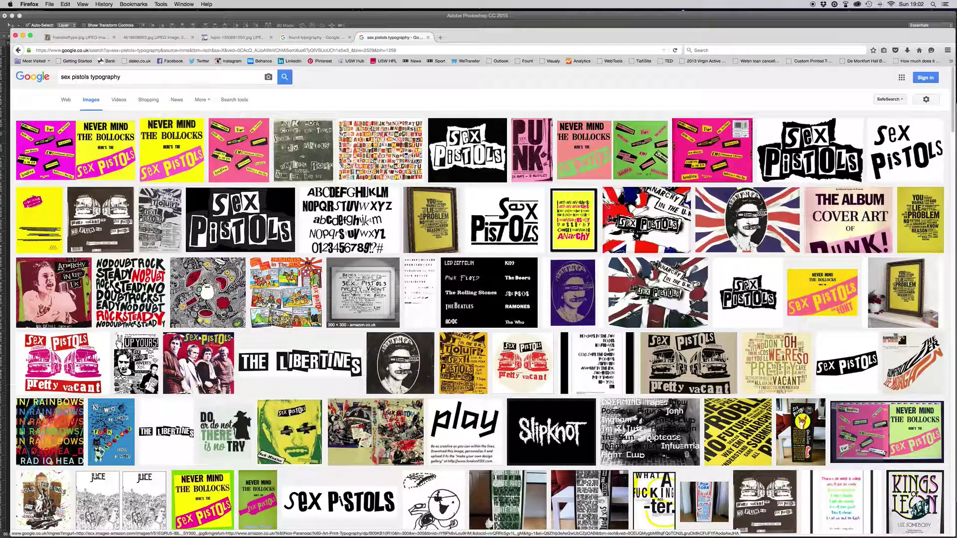
click(305, 150)
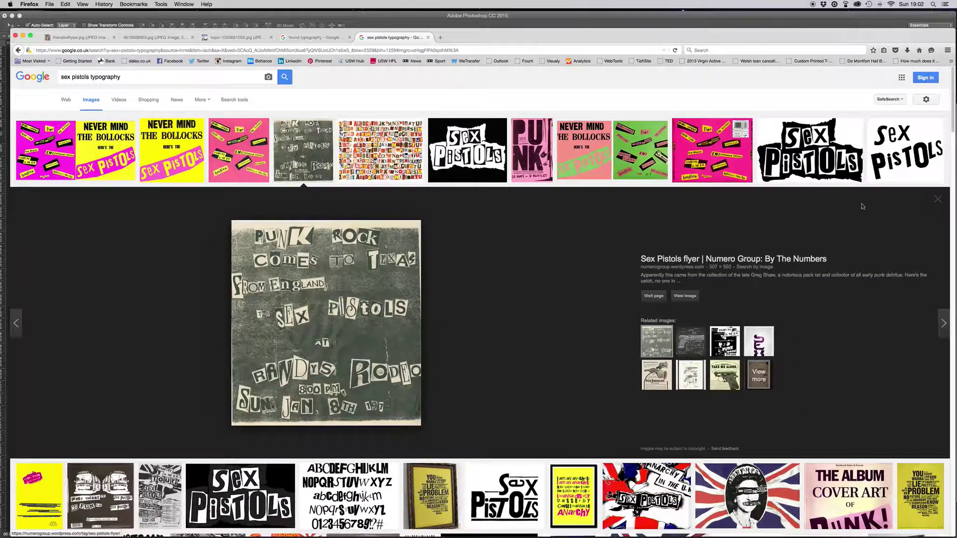
scroll(514, 271, down, 3)
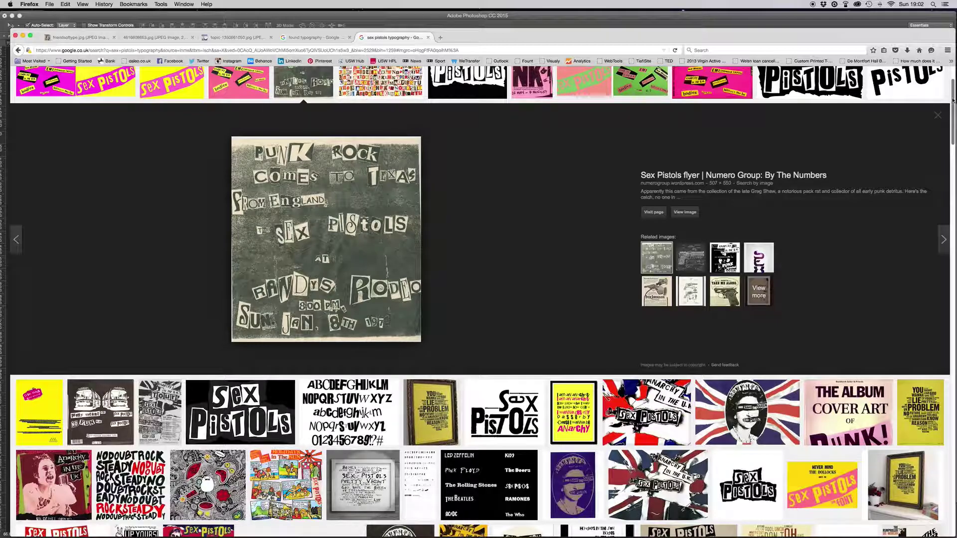
scroll(952, 99, up, 3)
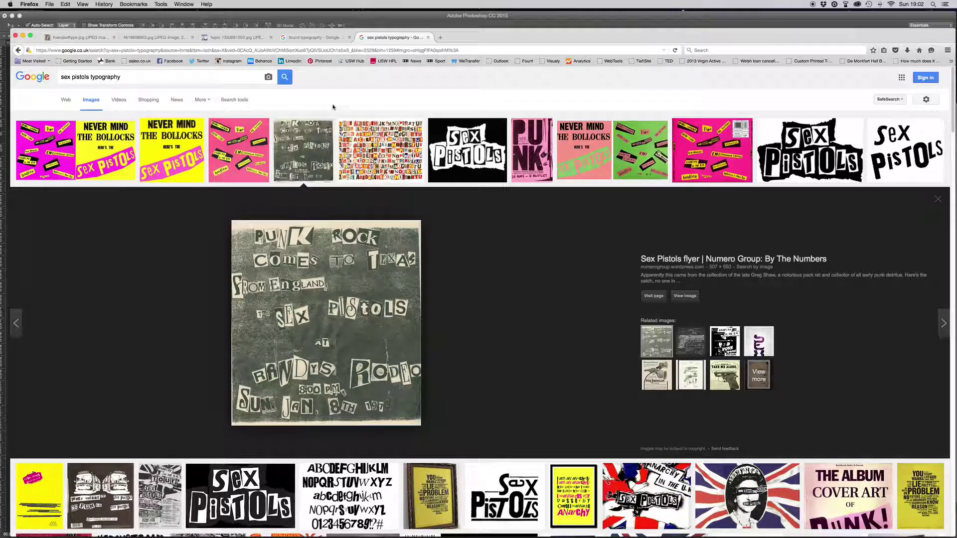
click(313, 38)
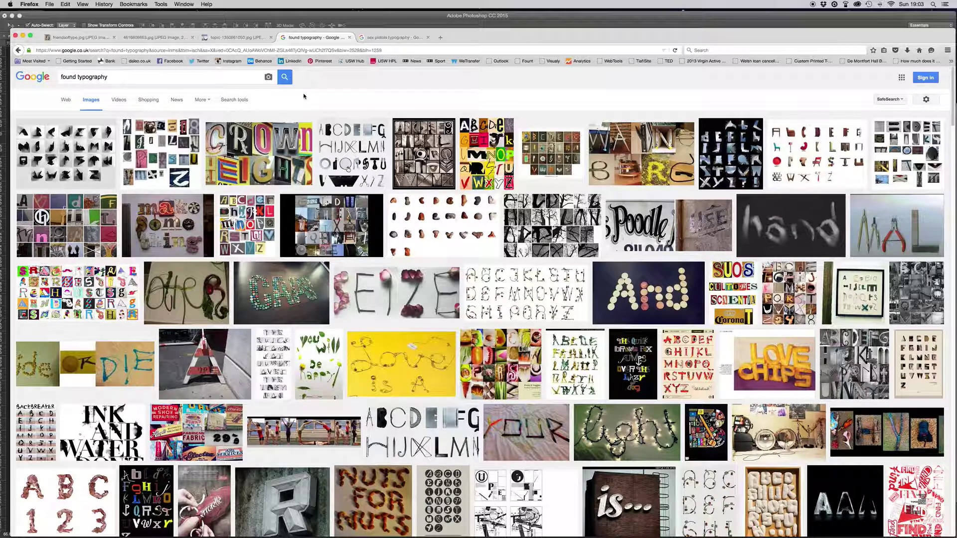
click(248, 38)
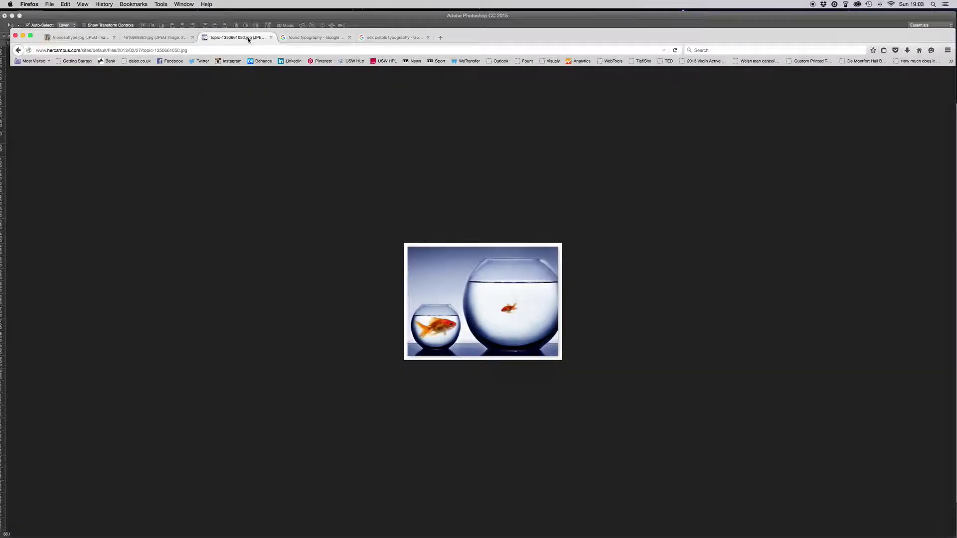
Copy the Crown Heights lettering image from the open friendsoftype.jpg page
click(92, 40)
right_click(435, 257)
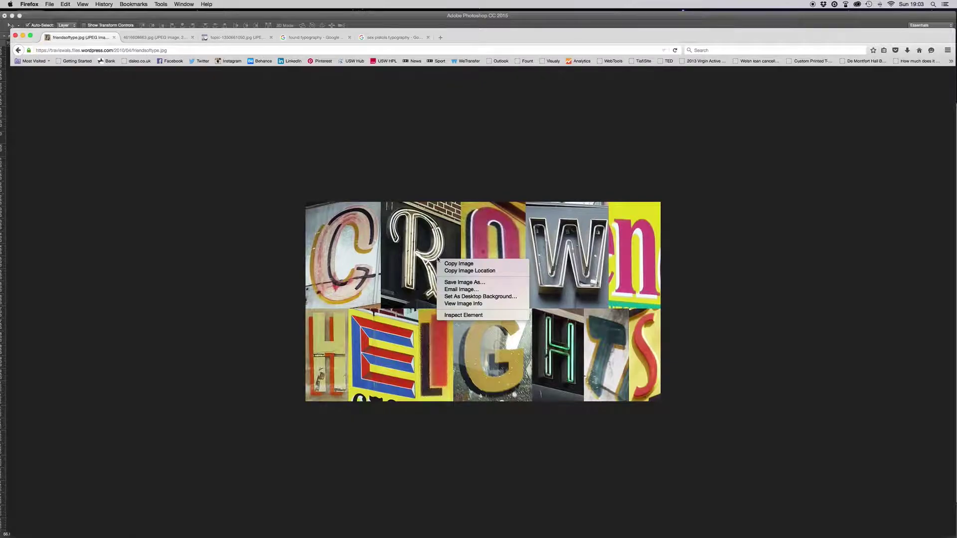
click(474, 265)
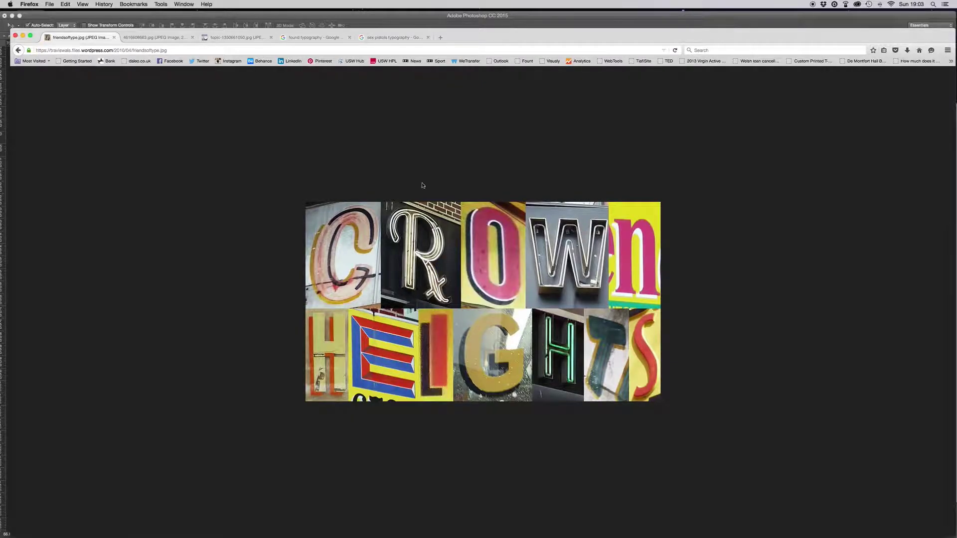
Switch to Photoshop, paste the lettering image as the topmost layer, and position it over the record sleeve
click(444, 23)
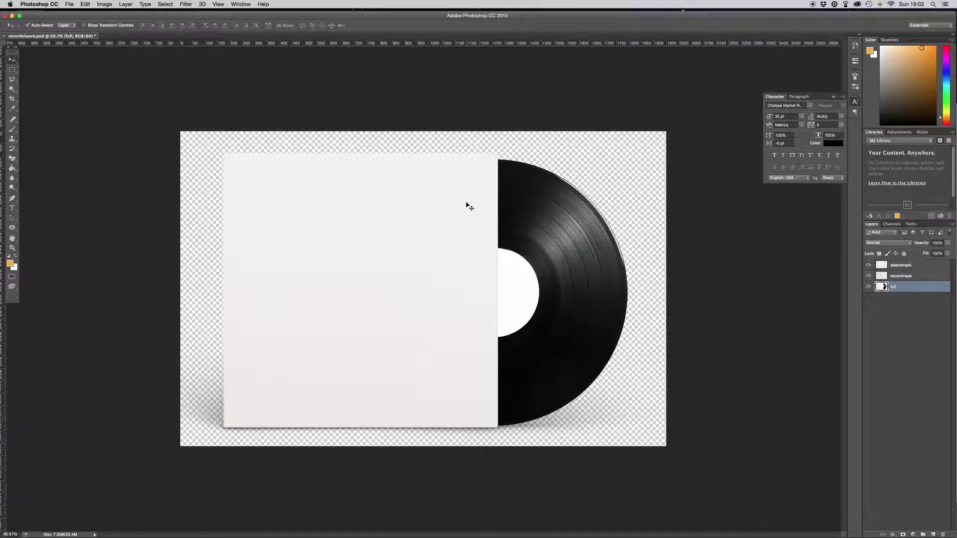
key(super+v)
drag(917, 287, 917, 263)
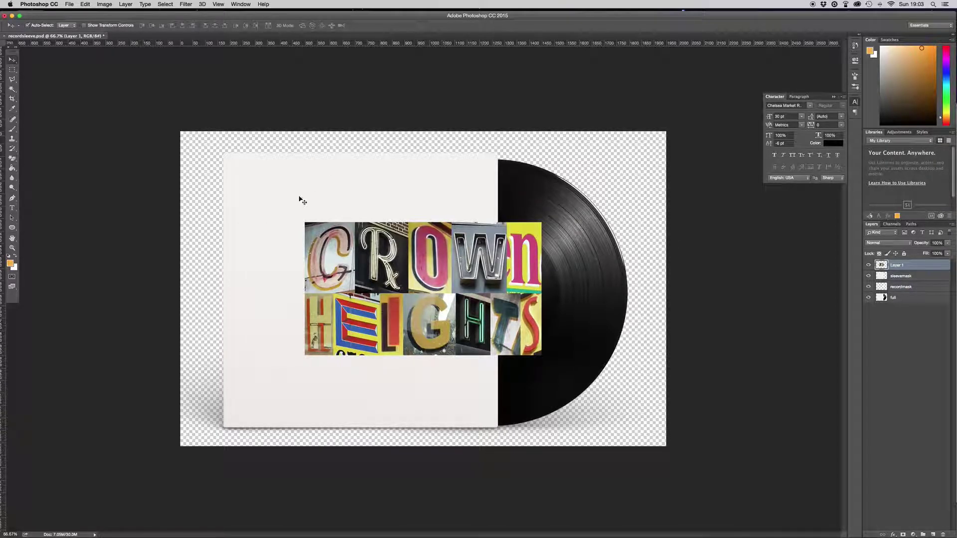
drag(441, 256, 402, 239)
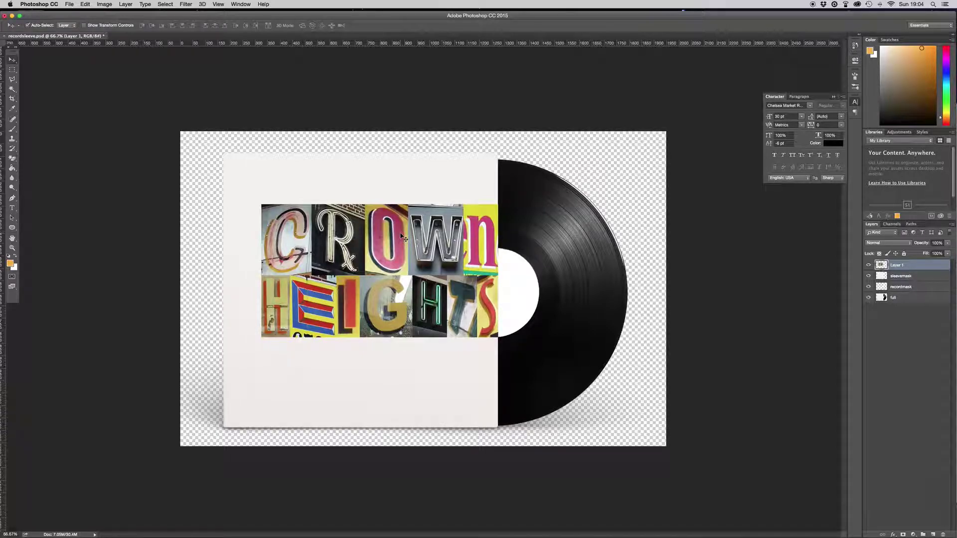
Trace the outer outline of the pink letter O in CROWN with a closed Pen tool path
key(super+equal)
key(super+equal)
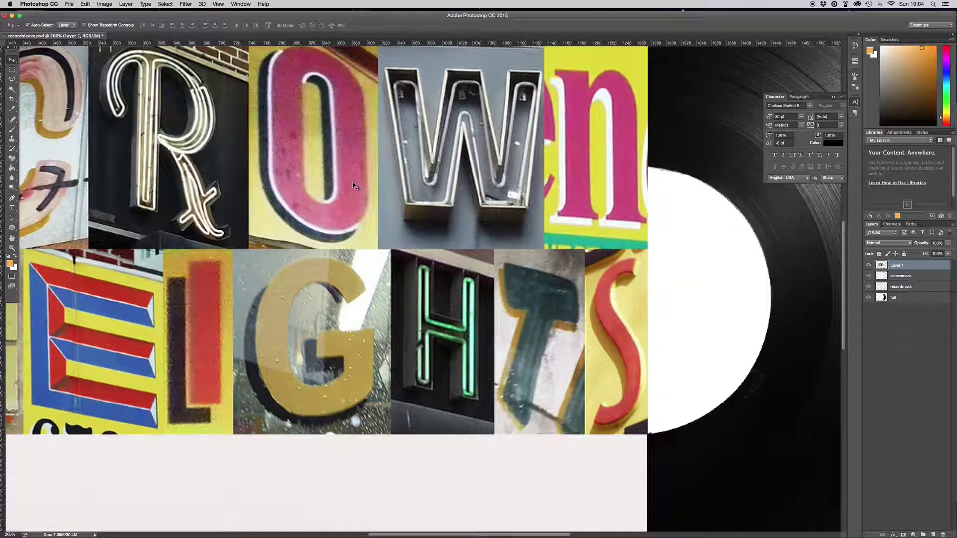
key(h)
drag(289, 135, 356, 226)
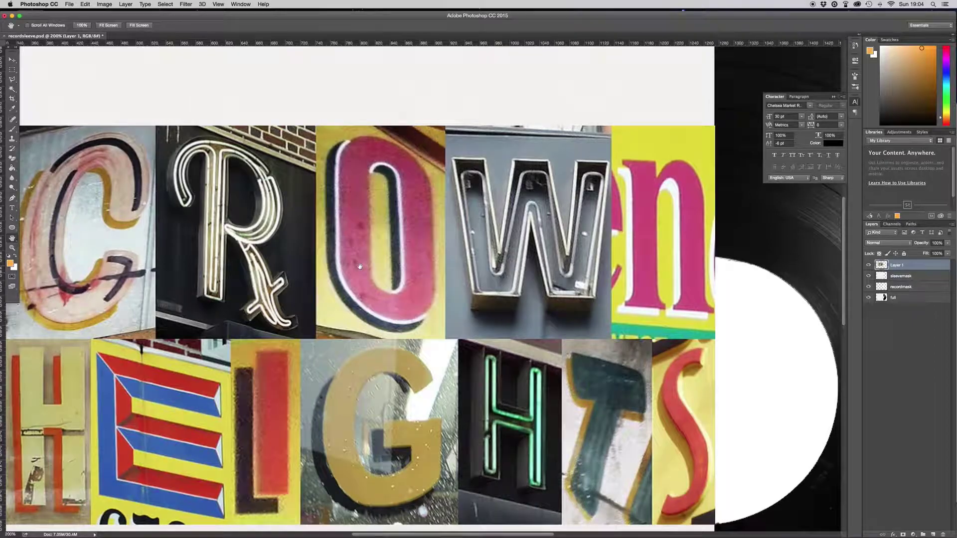
key(v)
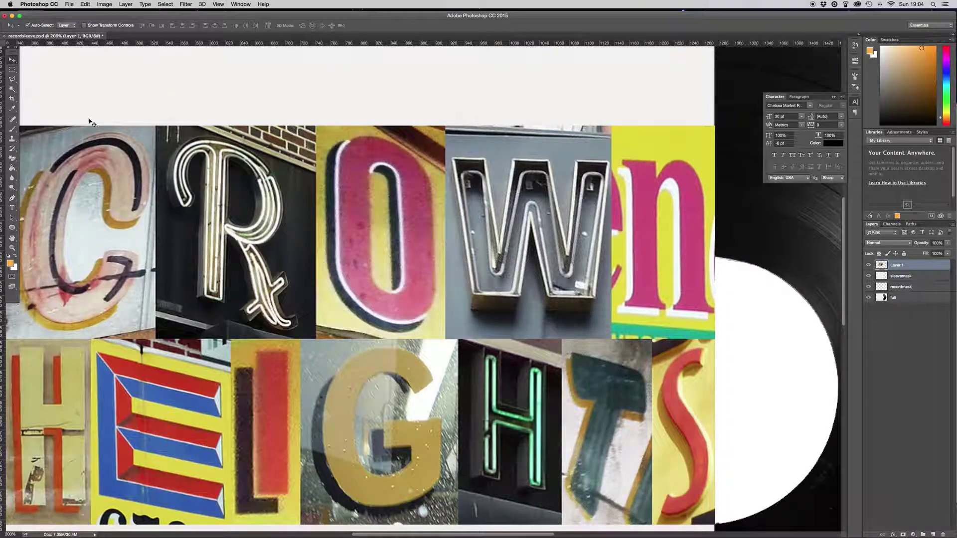
click(12, 199)
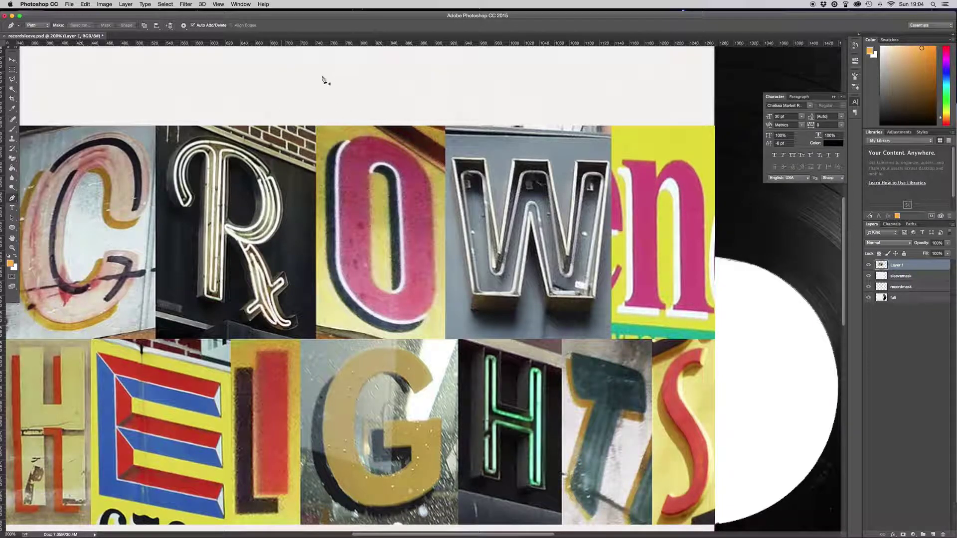
click(382, 143)
drag(323, 156, 326, 193)
drag(347, 306, 431, 326)
drag(435, 245, 434, 248)
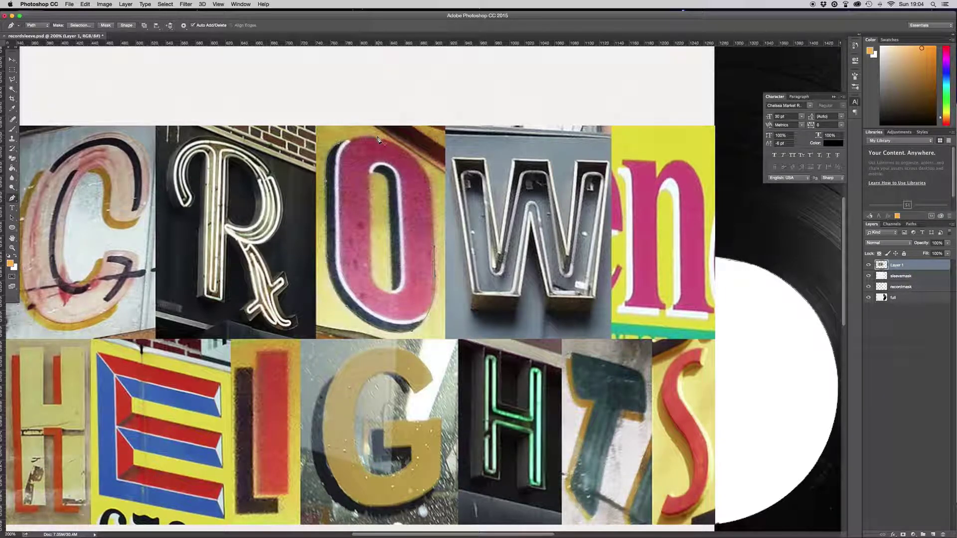
drag(356, 135, 334, 130)
Convert the path around the O into a new anti-aliased selection with a feather radius of 0 pixels
key(v)
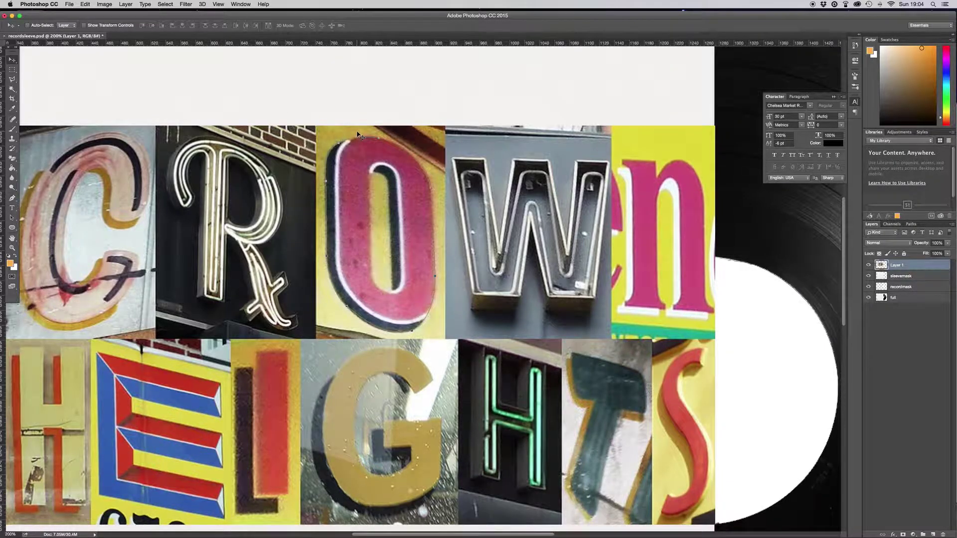
key(super+1)
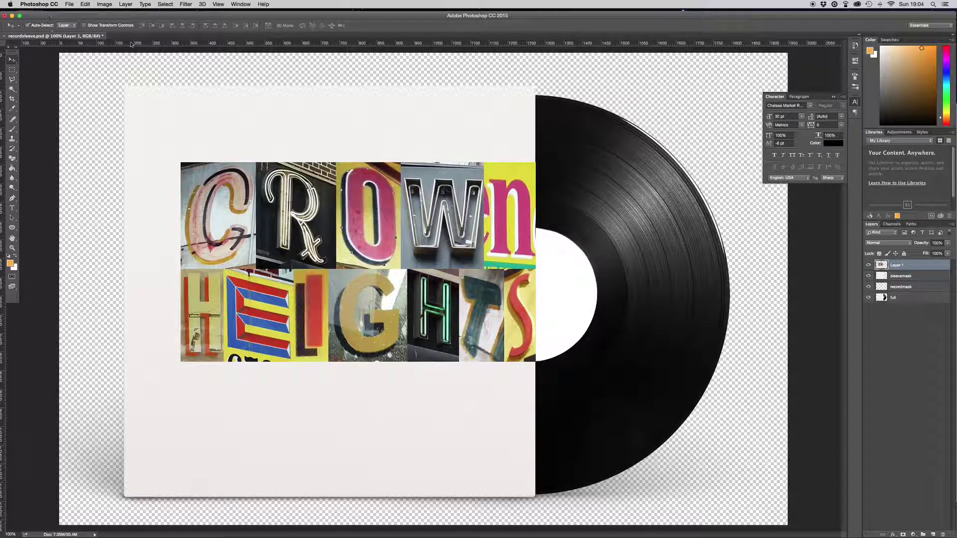
click(12, 199)
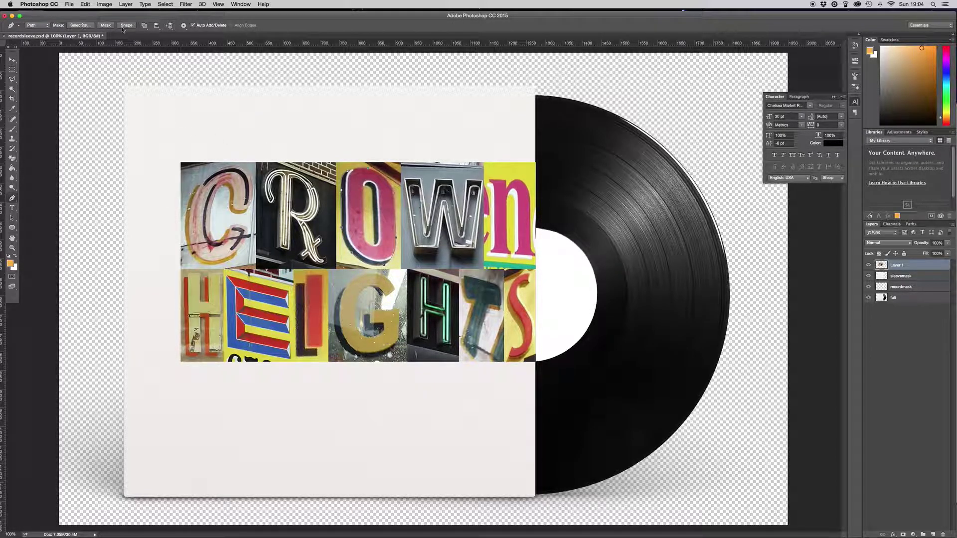
click(90, 25)
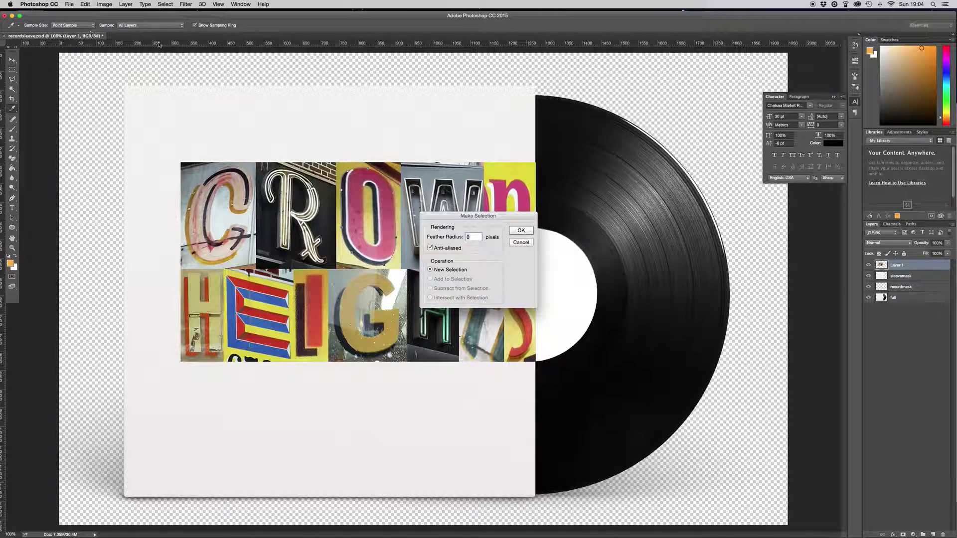
click(521, 231)
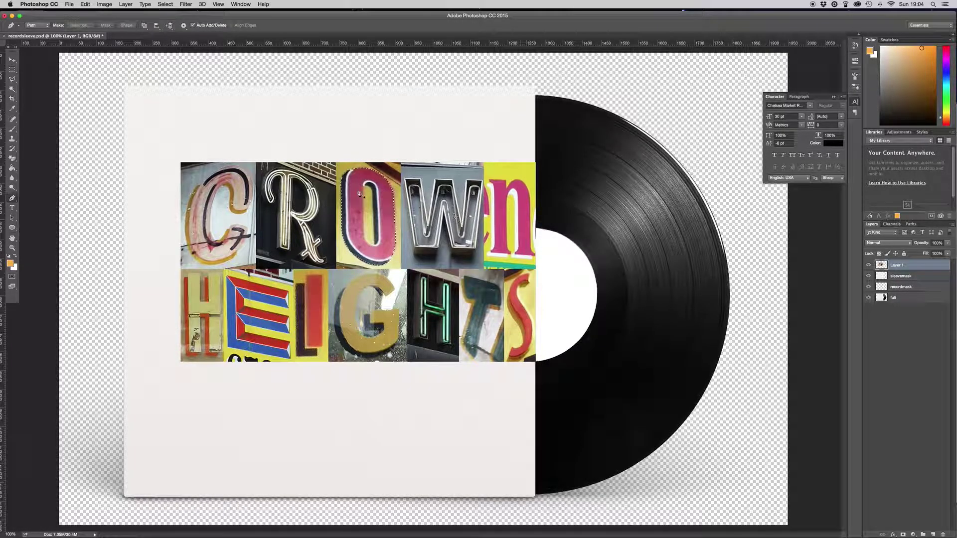
Copy the selected letter O onto its own layer with Layer Via Copy
click(12, 71)
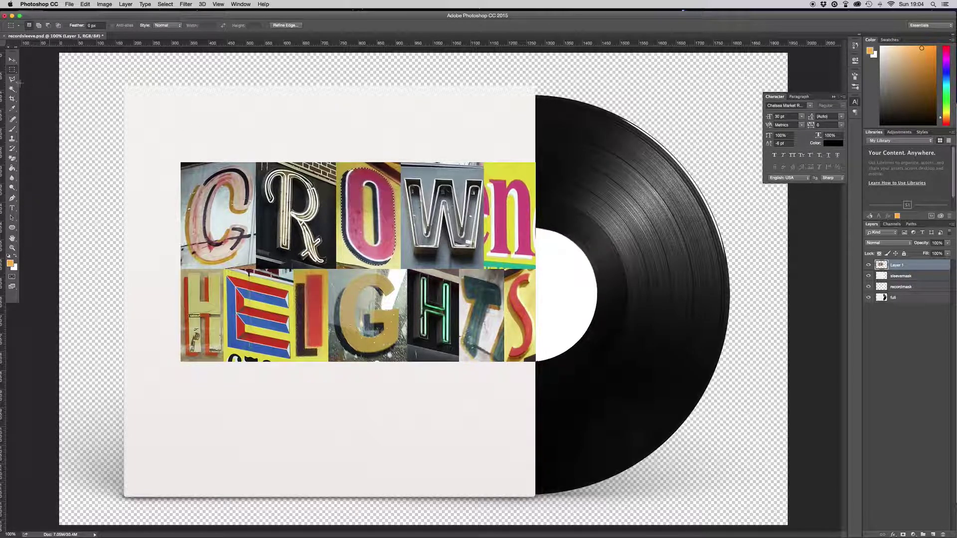
right_click(362, 191)
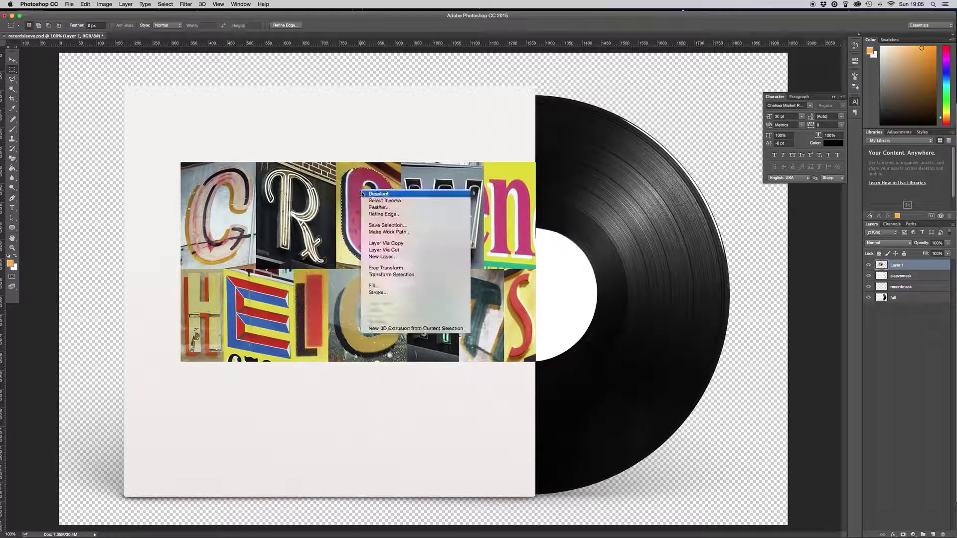
click(419, 244)
Place the cut-out O in the upper middle of the sleeve and move the lettering image aside over the record
key(v)
key(super+minus)
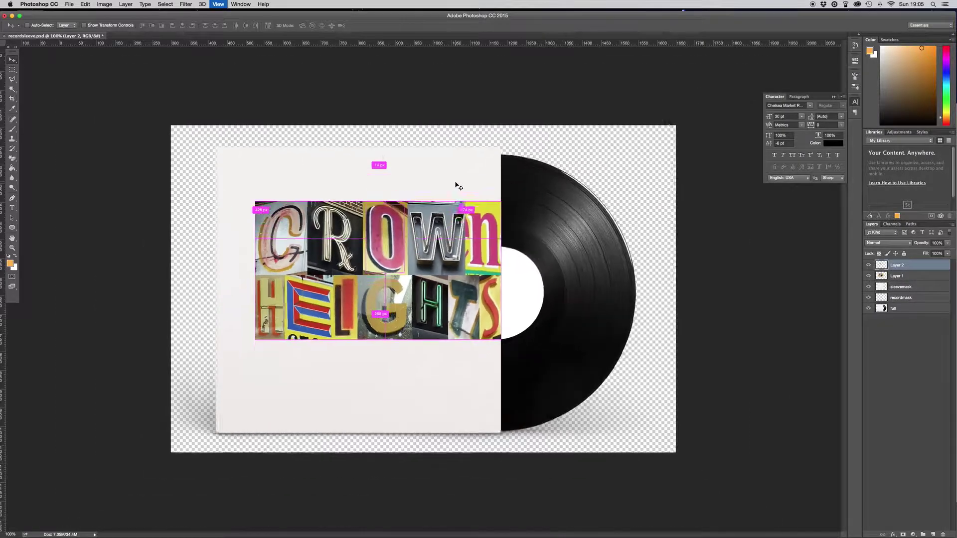
drag(380, 232, 320, 182)
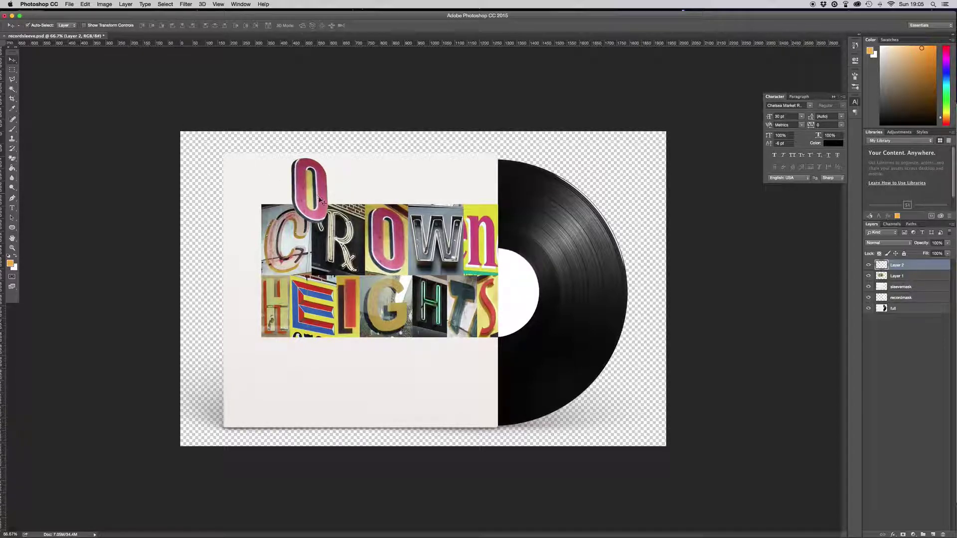
drag(273, 249, 559, 325)
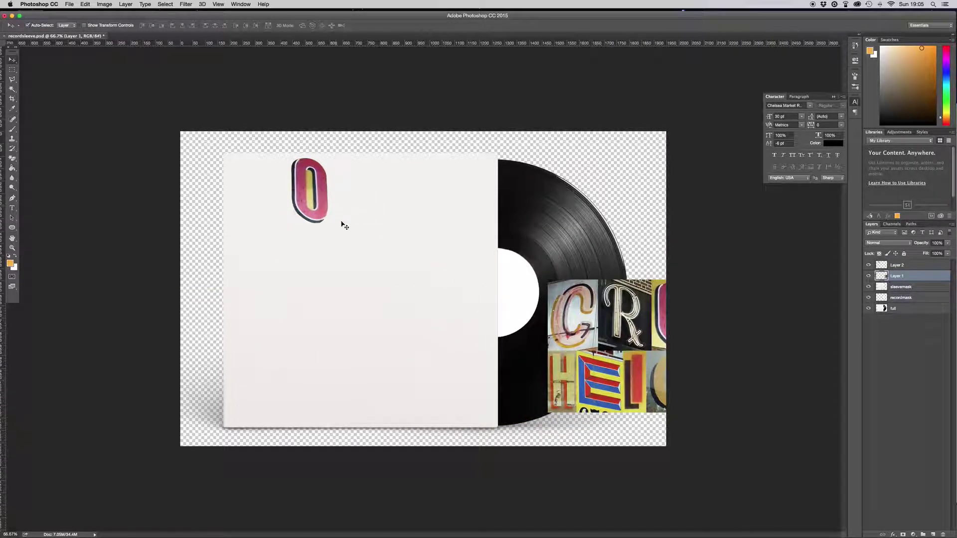
drag(324, 199, 372, 223)
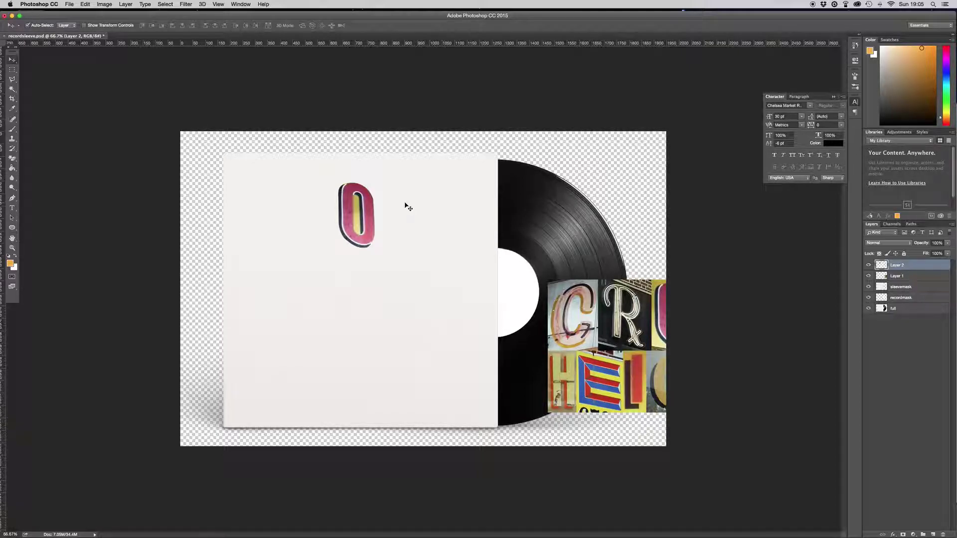
Switch to Firefox and preview the "make something" lettering photo in the found typography image results
mouse_move(213, 537)
click(177, 518)
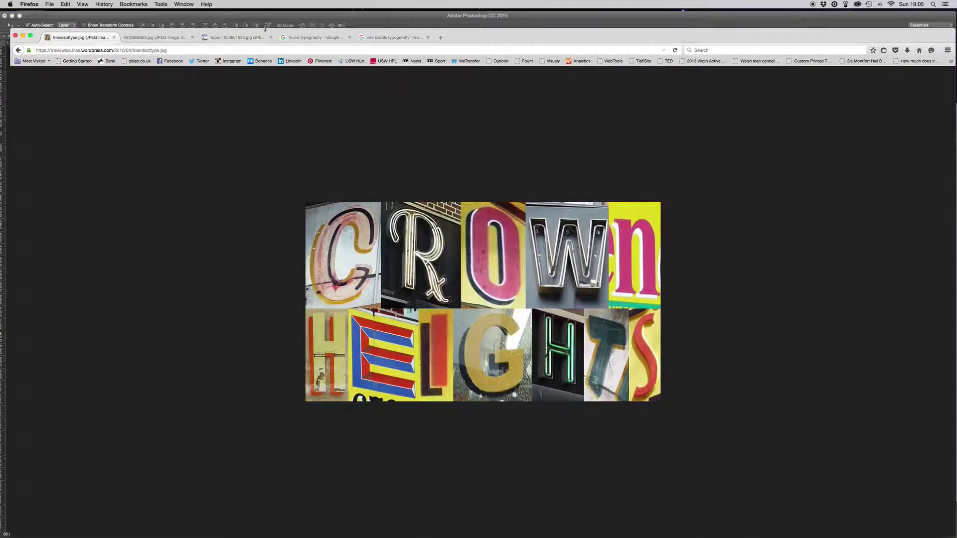
click(307, 37)
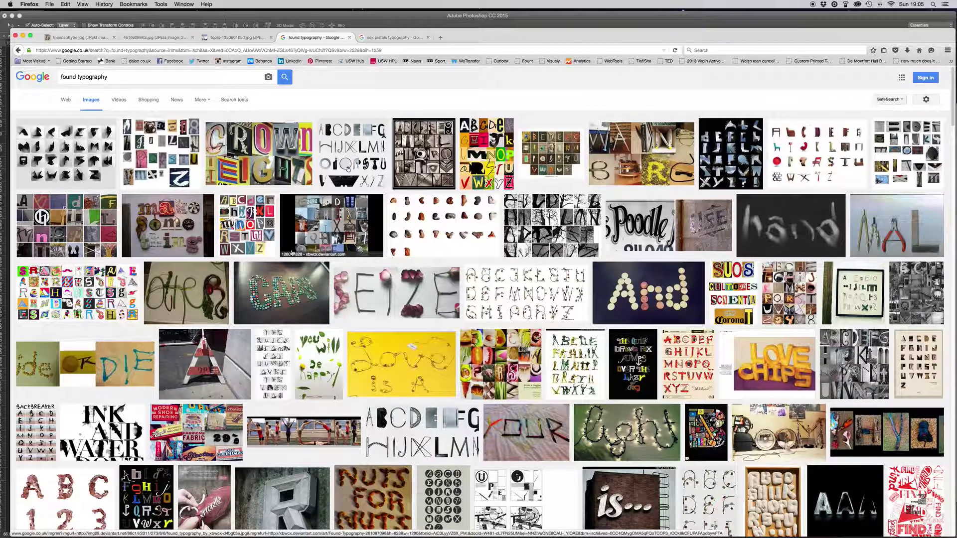
click(167, 227)
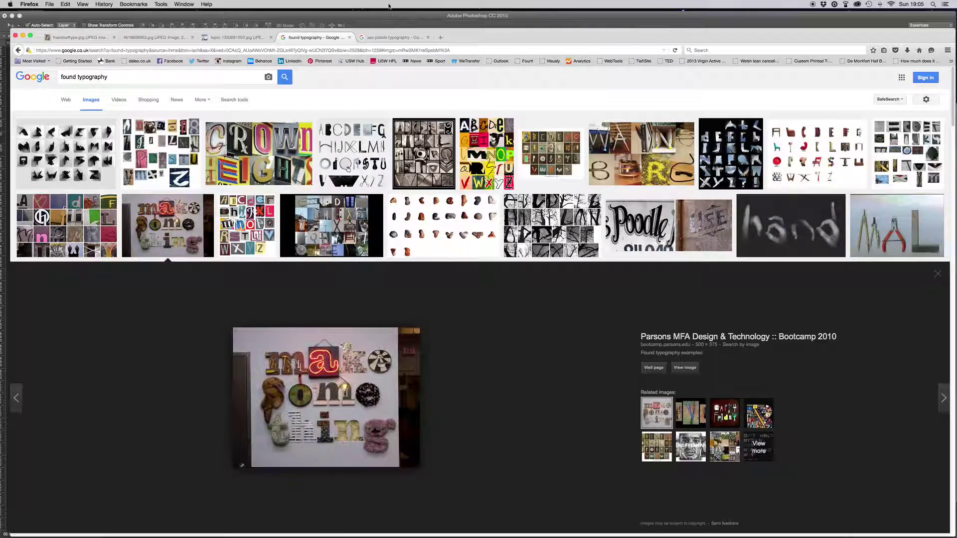
Switch back to Photoshop and move the Crown Heights lettering image off the record to the canvas's upper-right corner
click(395, 18)
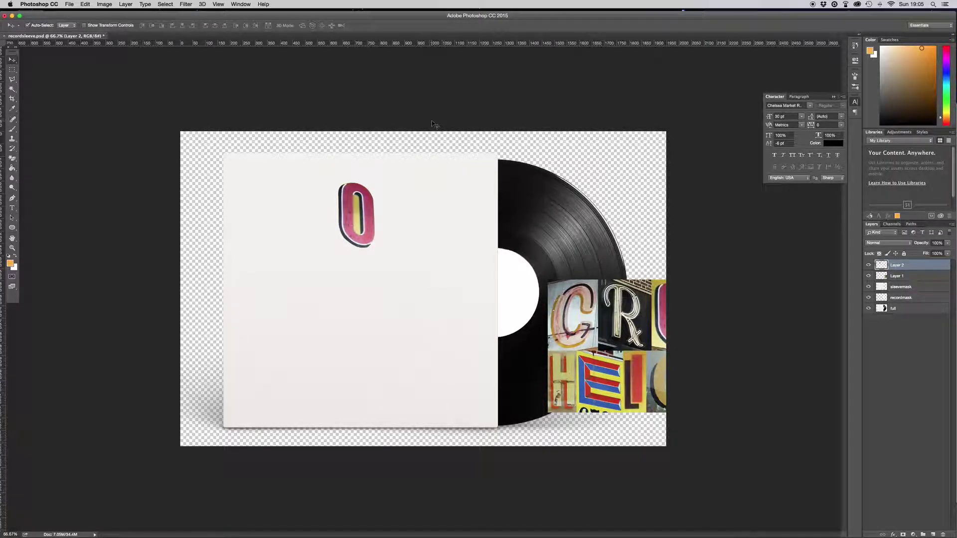
key(super+minus)
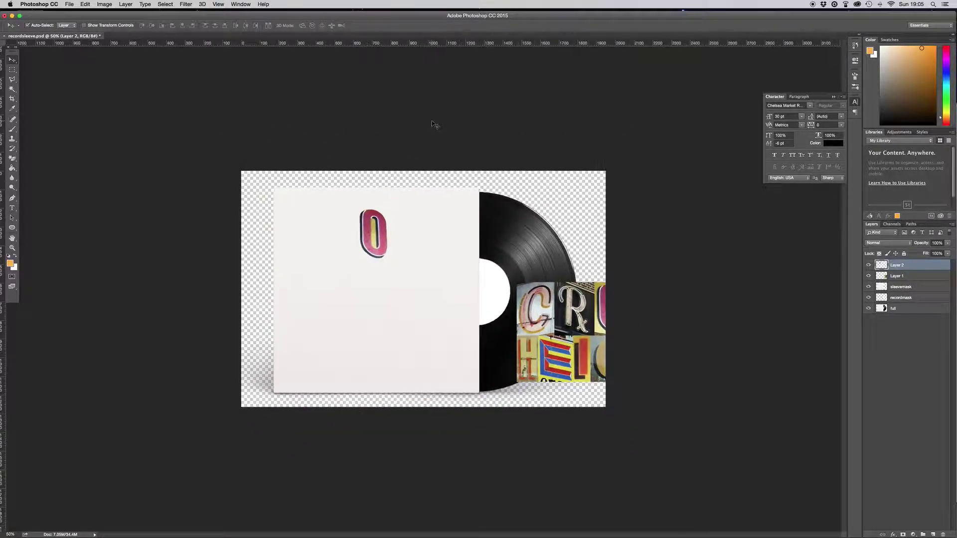
drag(543, 312, 596, 207)
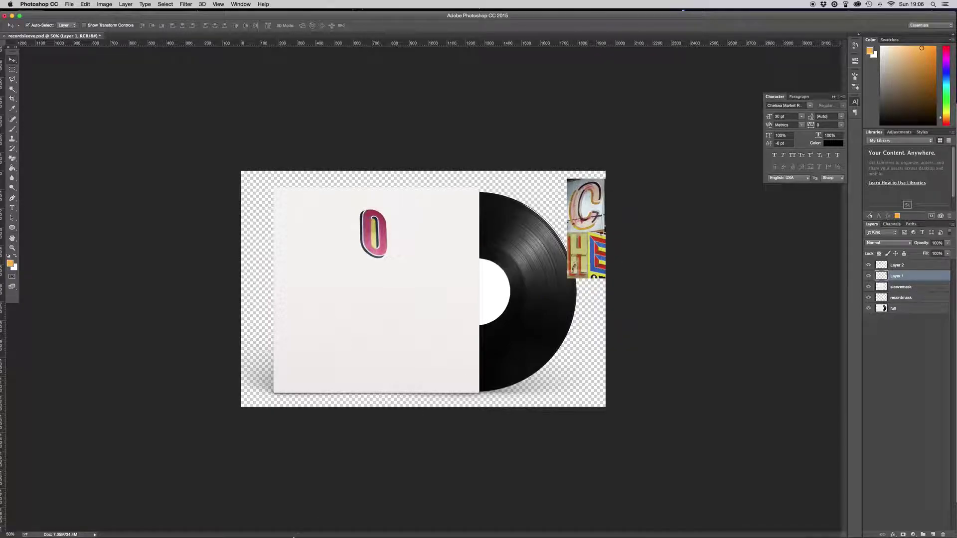
Switch to Firefox and copy the sunset beach photo from its open page
click(182, 519)
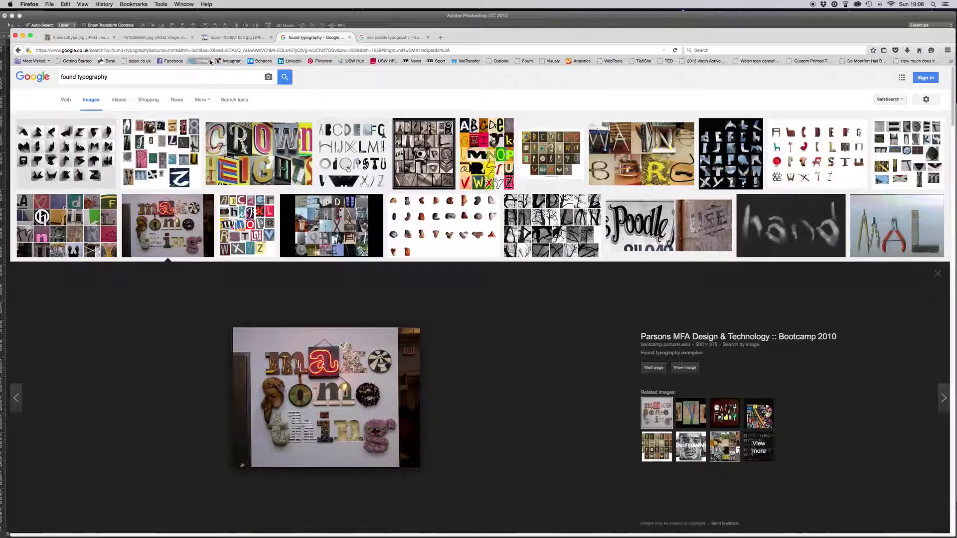
click(172, 38)
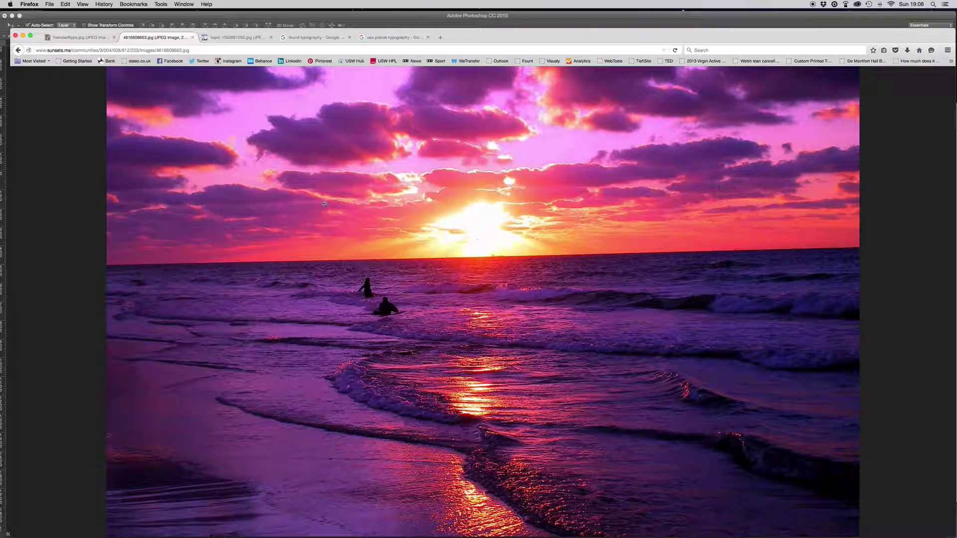
right_click(359, 220)
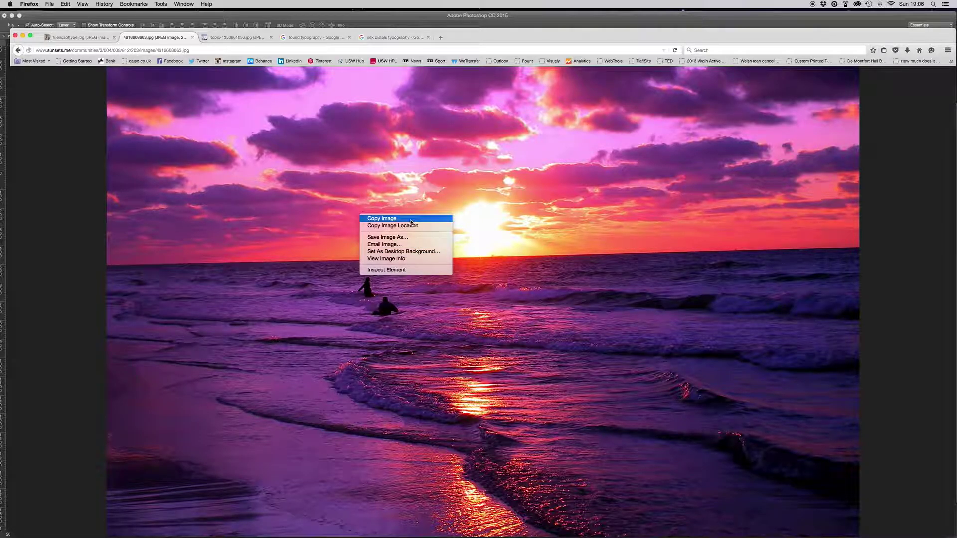
click(394, 221)
Switch to Photoshop, paste the sunset photo into the record sleeve document and shift it over the sleeve
click(437, 519)
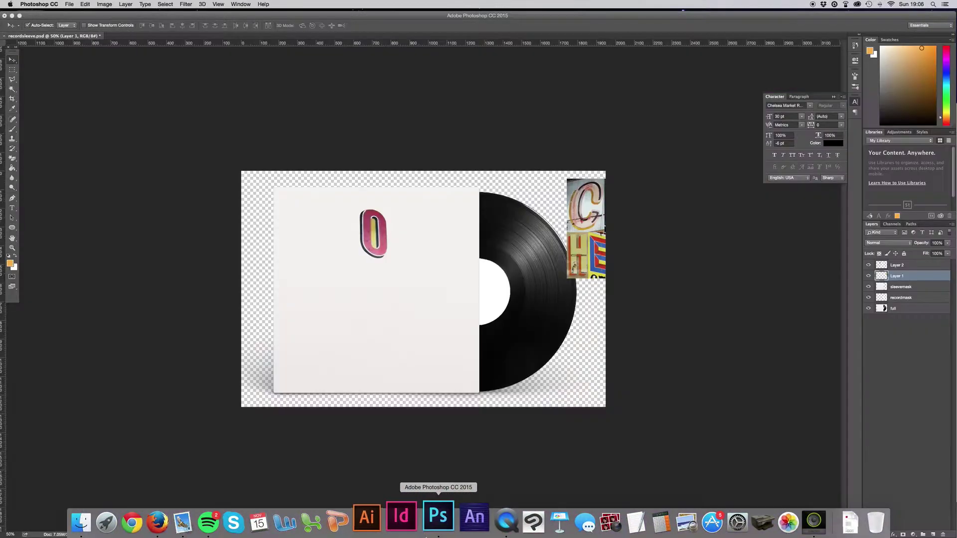
key(super+v)
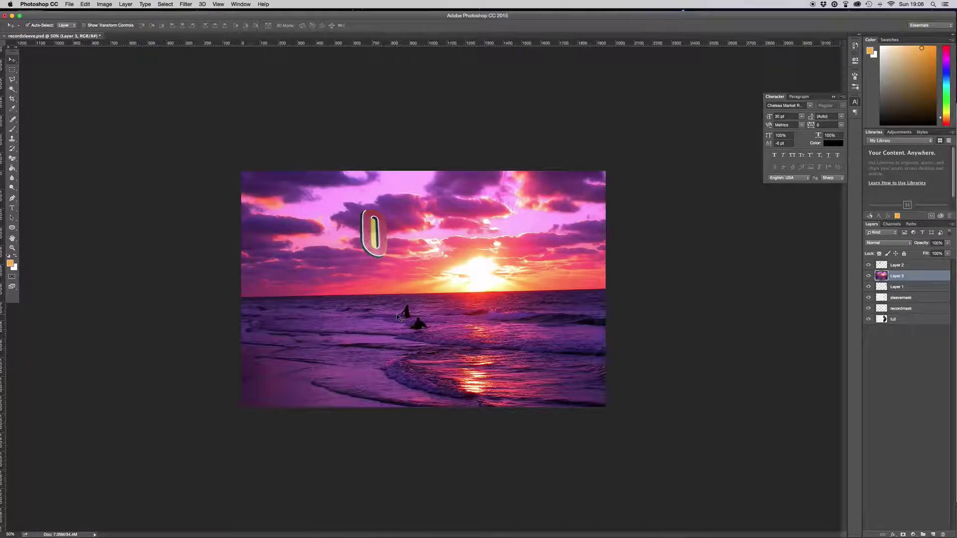
drag(400, 319, 396, 295)
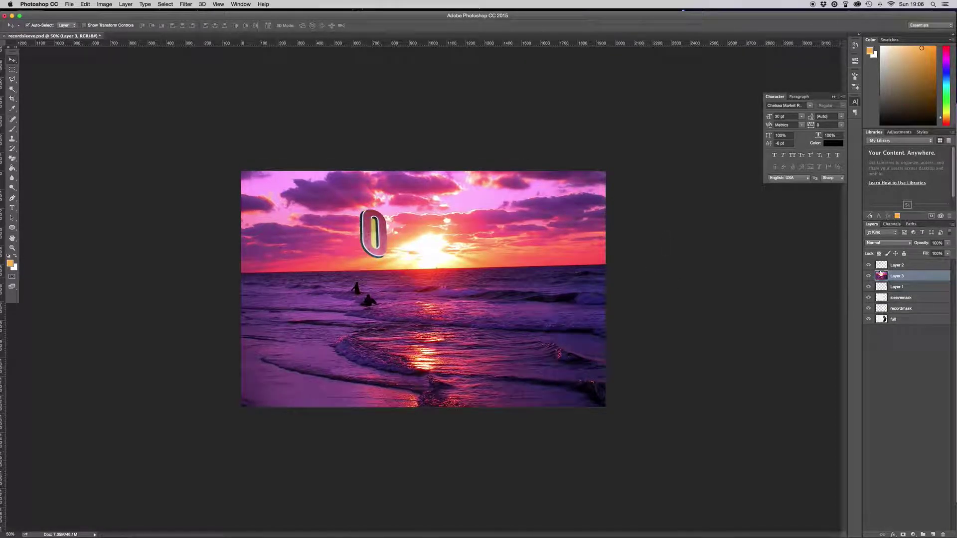
Move the sunset layer directly above the sleevemask layer and clip it to that layer with a clipping mask
click(909, 298)
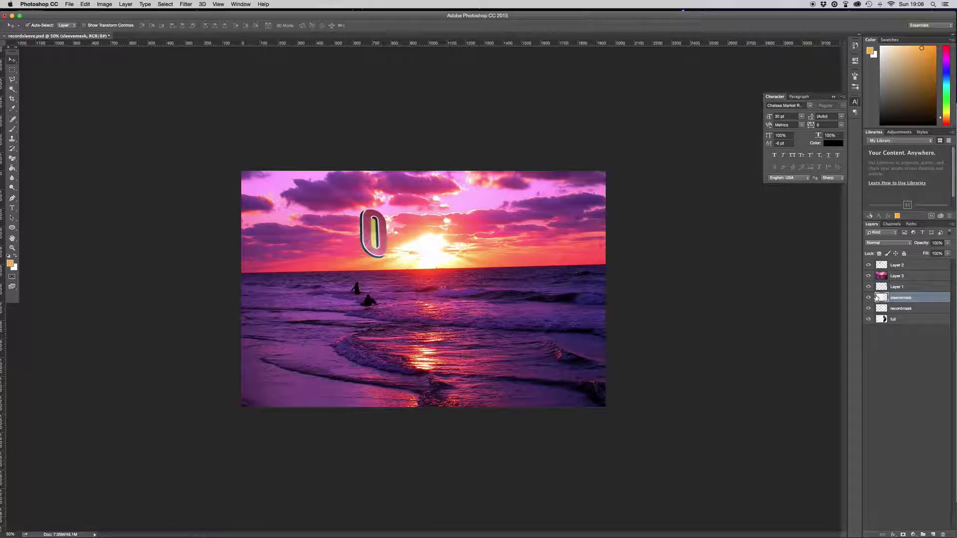
click(908, 309)
click(908, 299)
click(910, 278)
mouse_move(910, 278)
mouse_down()
mouse_move(914, 292)
mouse_move(903, 291)
mouse_up()
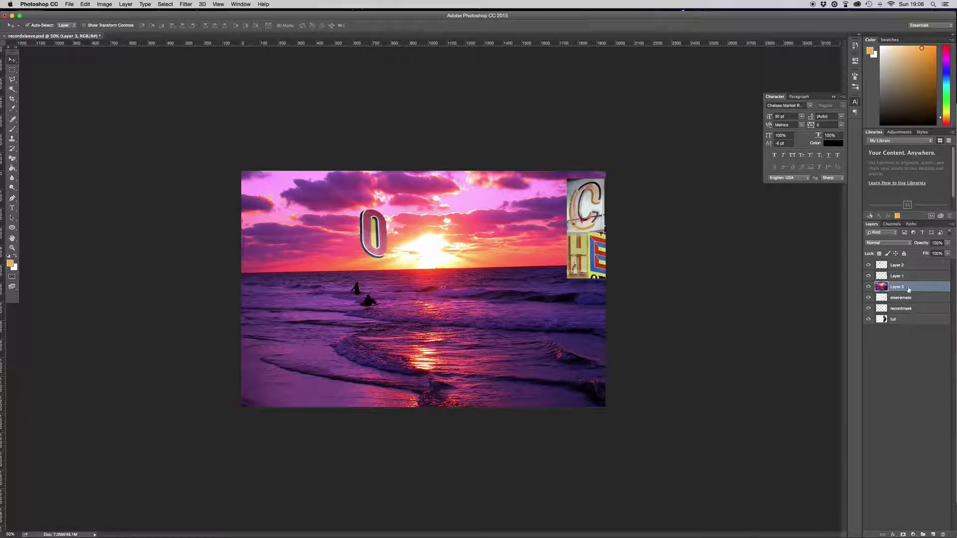
right_click(908, 287)
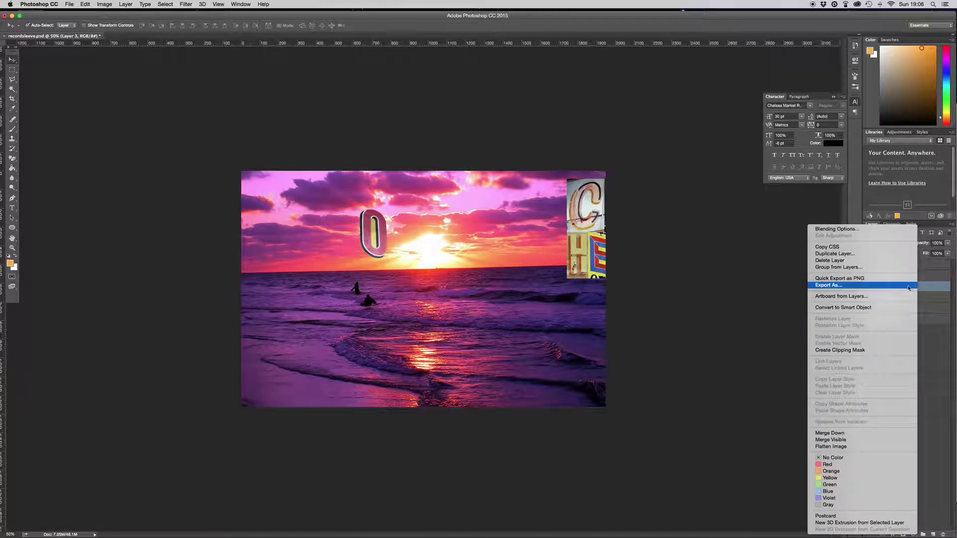
click(888, 350)
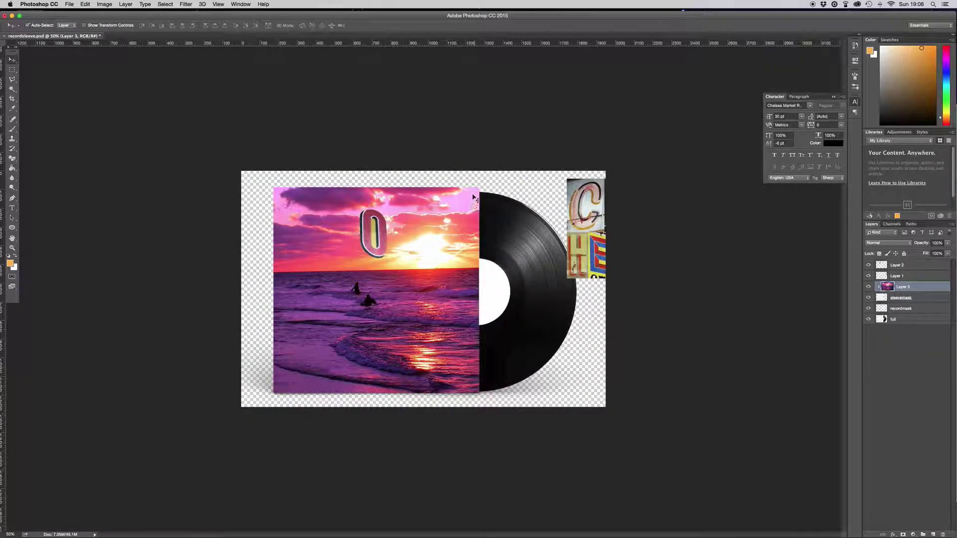
Reposition the clipped sunset photo inside the sleeve so the sun sits in the upper right part of the cover
drag(349, 328, 454, 257)
drag(433, 334, 455, 345)
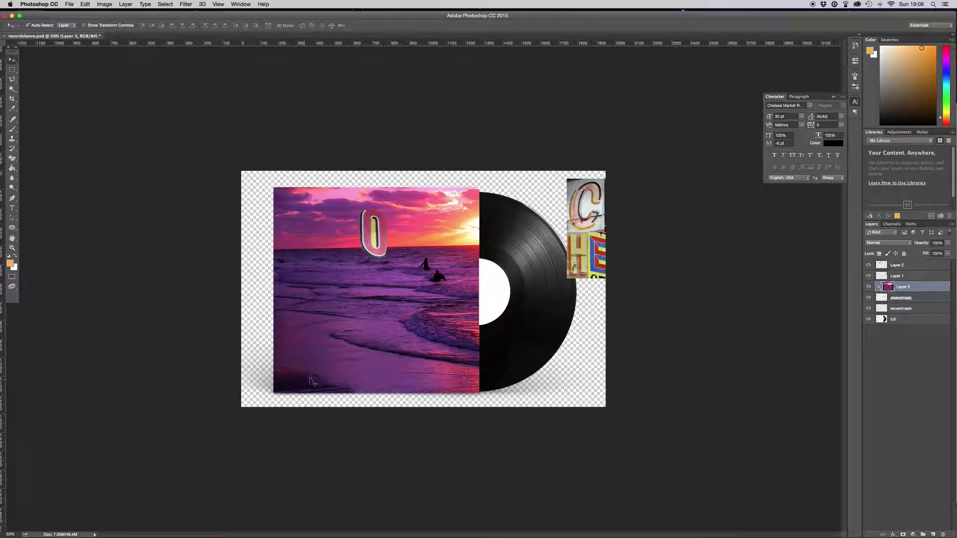
drag(318, 279, 264, 297)
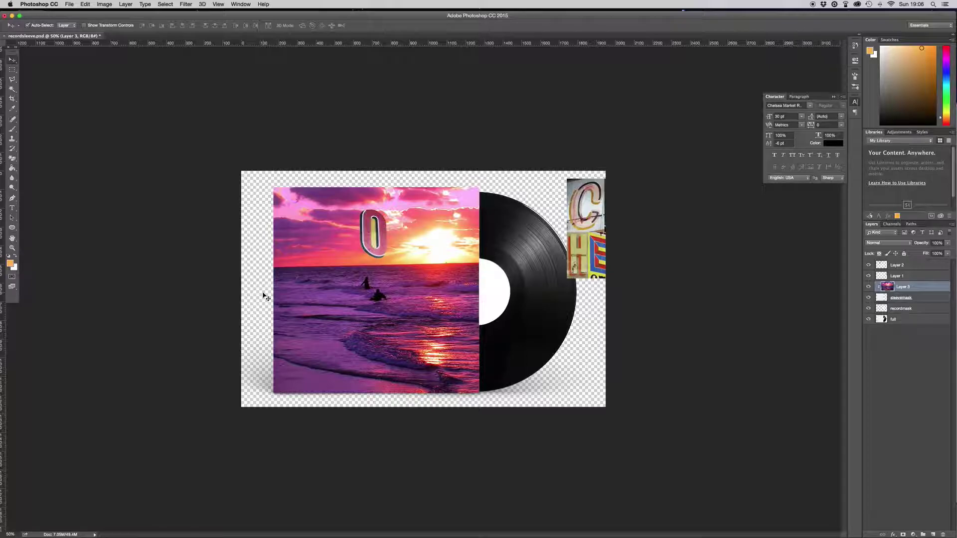
Move the Crown Heights lettering onto the sleeve, clip it to the sleevemask layer and shift it within the cover
drag(581, 218, 343, 301)
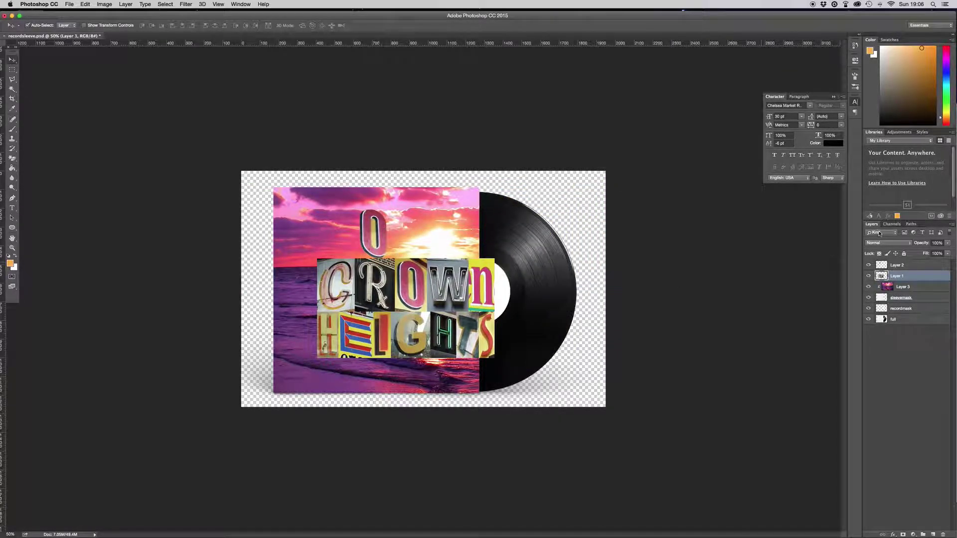
right_click(910, 276)
click(889, 352)
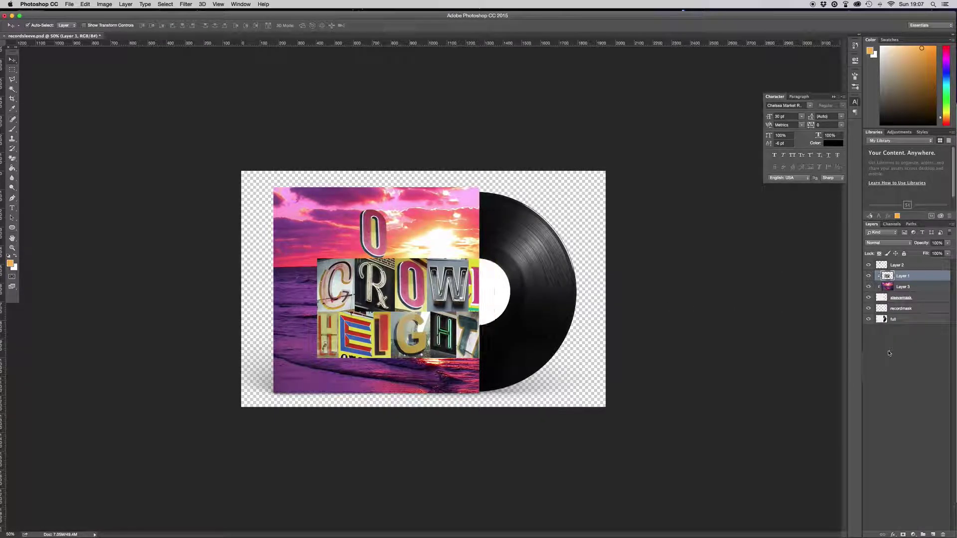
drag(424, 299, 397, 296)
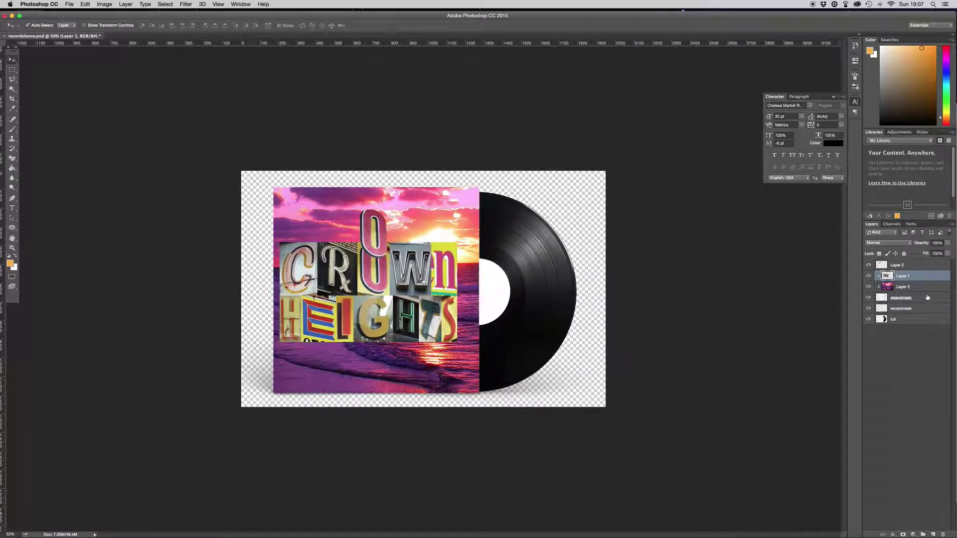
Toggle the recordmask layer's visibility to check which part of the record it covers
click(869, 309)
click(868, 308)
click(868, 309)
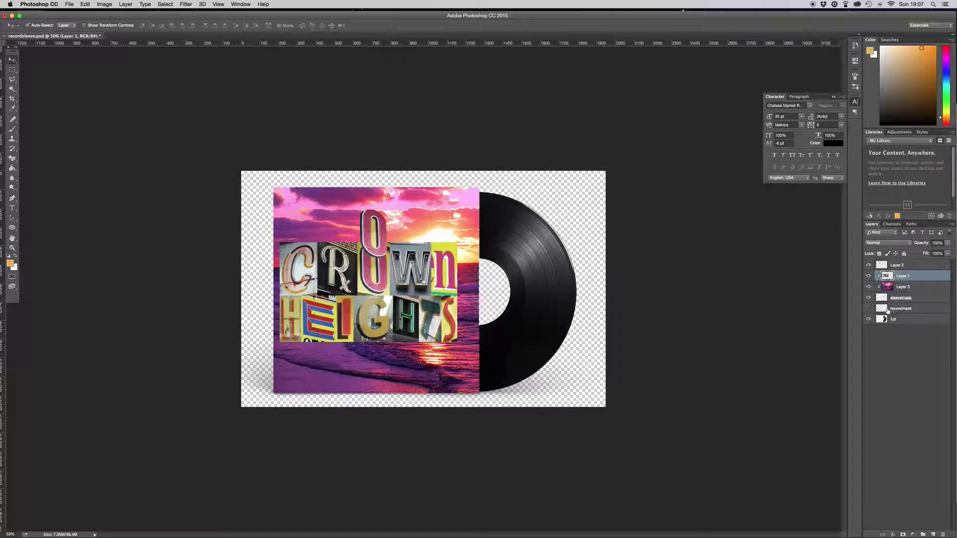
click(892, 310)
click(868, 309)
Release the lettering layer's clipping mask and move the layer between the sleevemask and recordmask layers
click(389, 302)
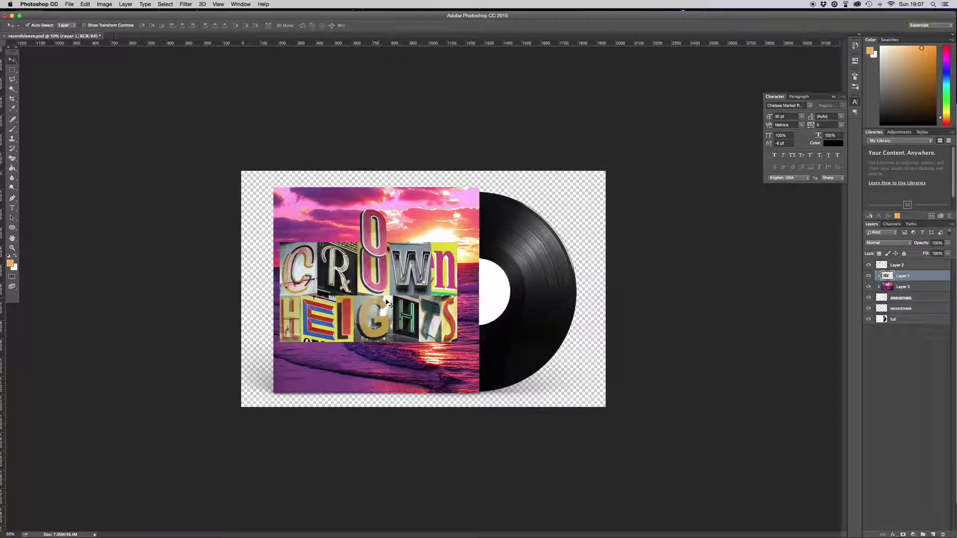
right_click(924, 281)
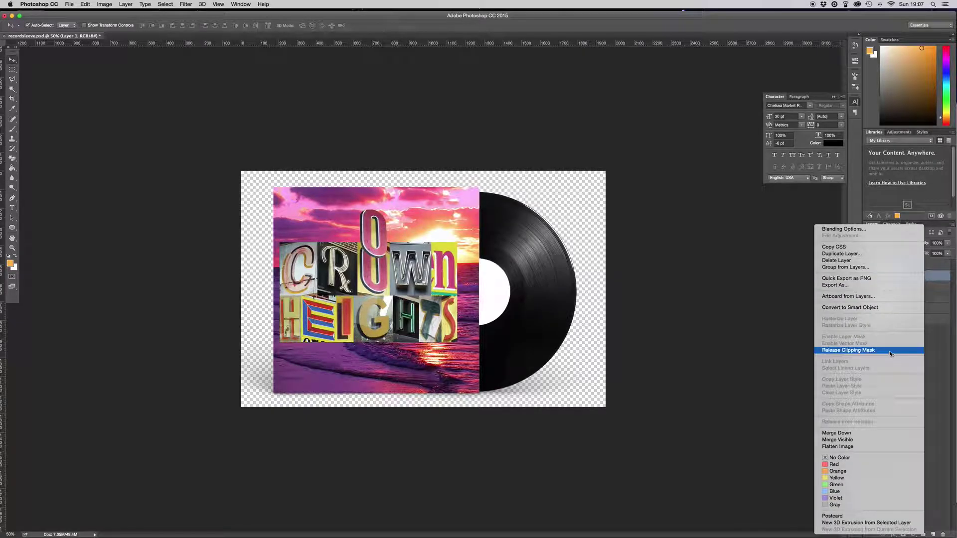
click(892, 353)
drag(911, 278, 914, 307)
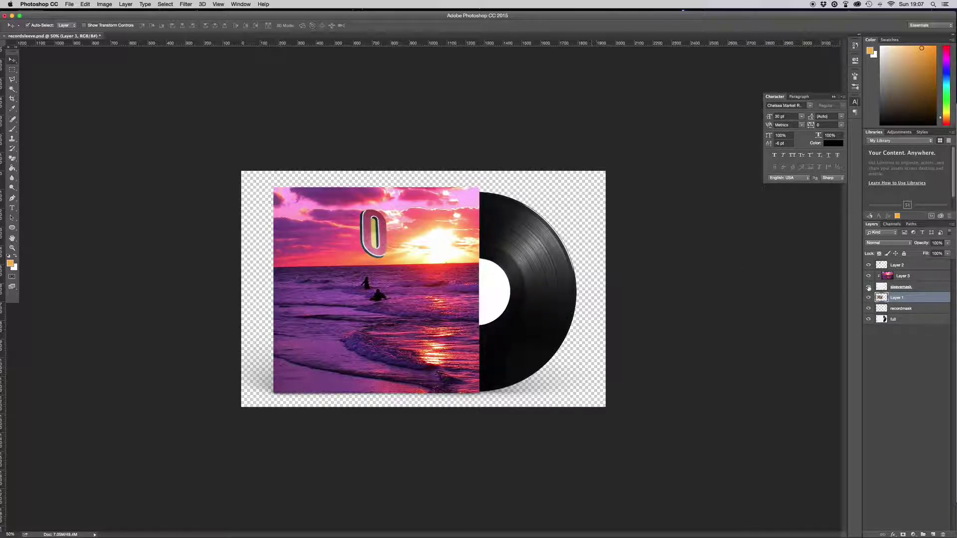
Move the lettering over the record, clip it to the recordmask layer and position its letter O on the record label
drag(381, 284, 503, 296)
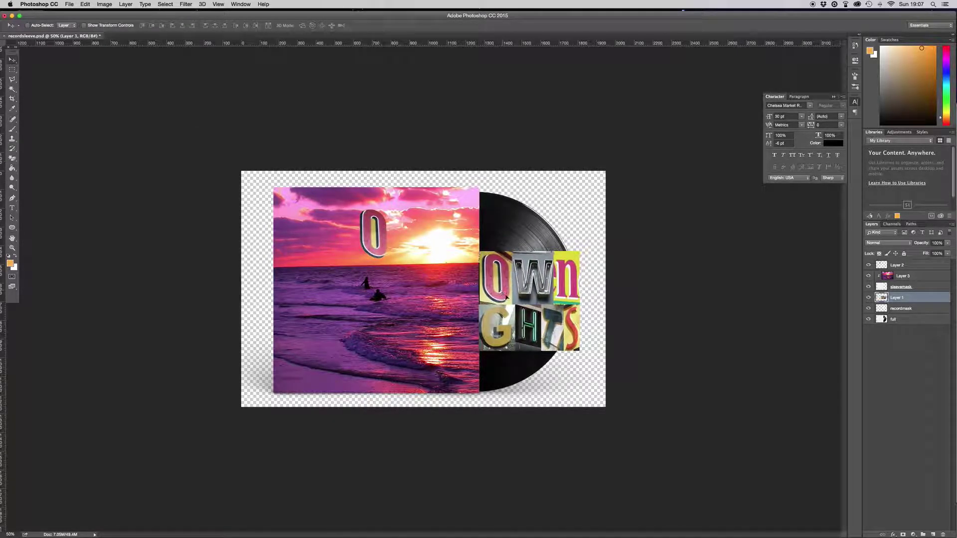
right_click(908, 298)
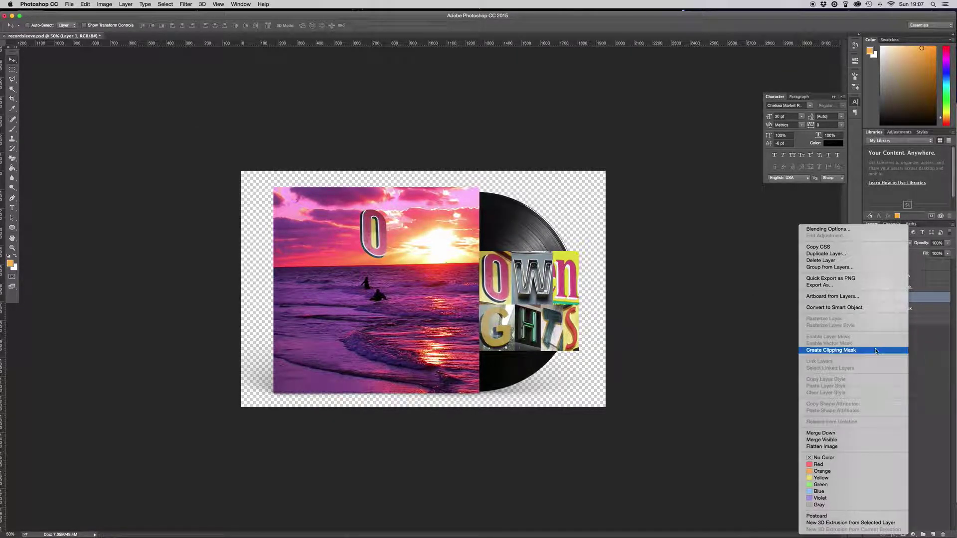
click(876, 351)
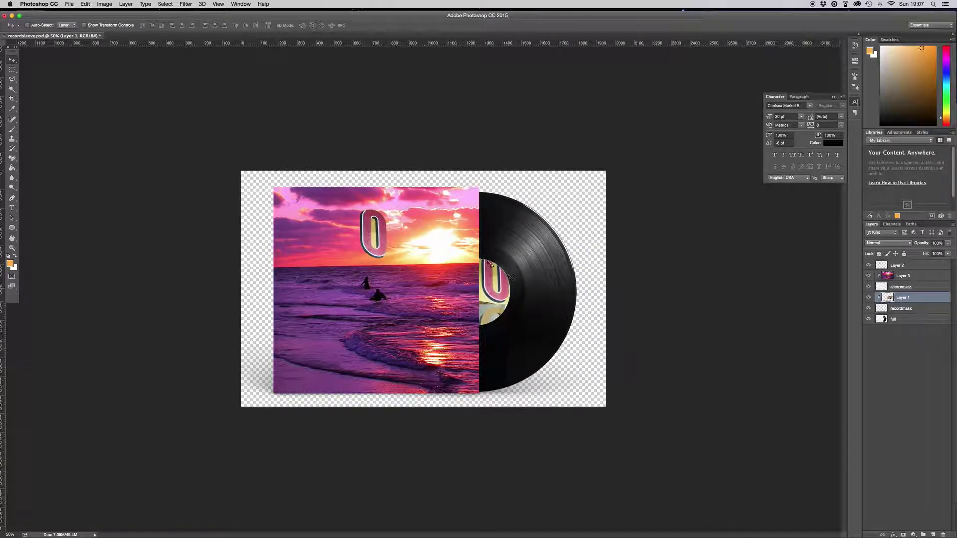
drag(499, 300, 501, 295)
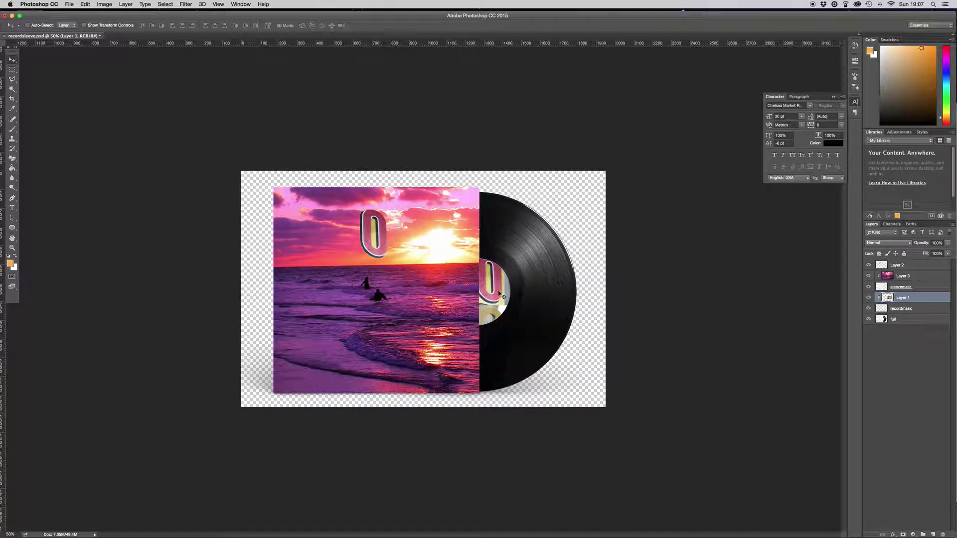
Create a new empty layer and place it beneath the full layer at the bottom of the layer stack
key(super+minus)
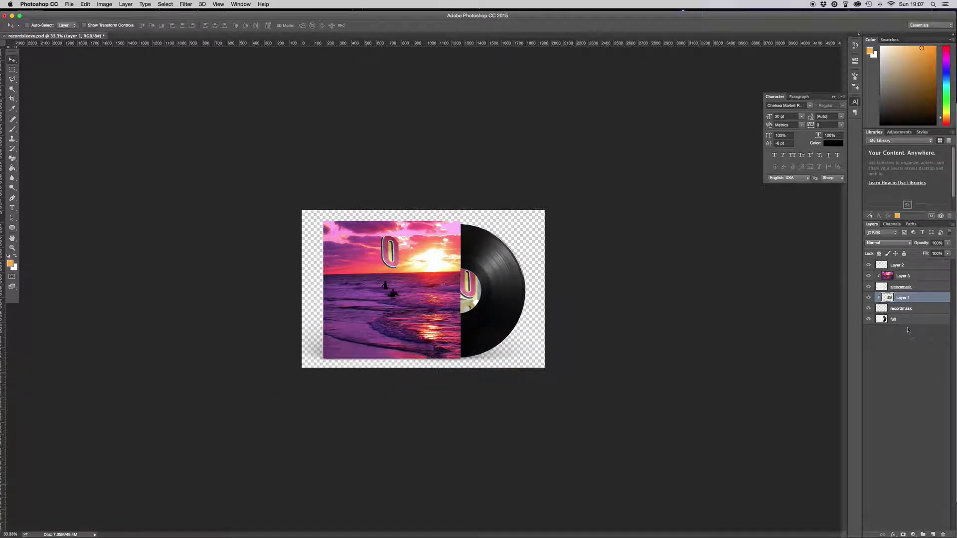
click(924, 336)
click(921, 321)
click(933, 535)
drag(903, 325, 908, 358)
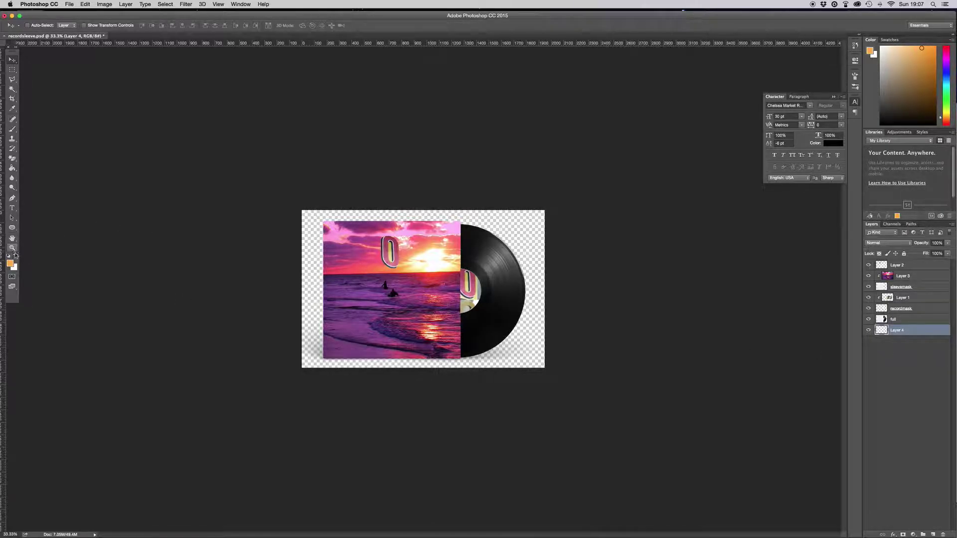
Try filling the new bottom layer with the orange foreground colour using the Paint Bucket, and undo the fill
click(15, 256)
click(15, 255)
click(12, 168)
click(317, 219)
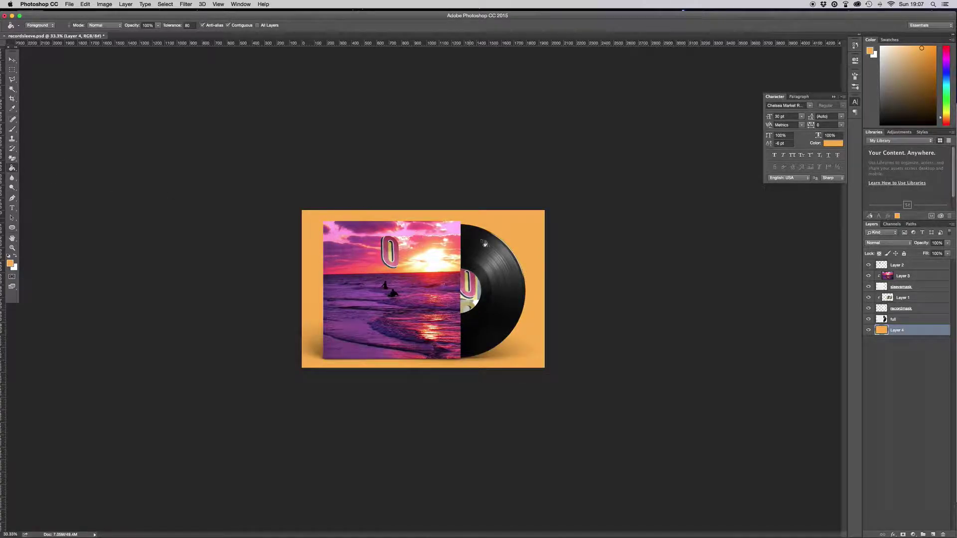
key(v)
key(super+equal)
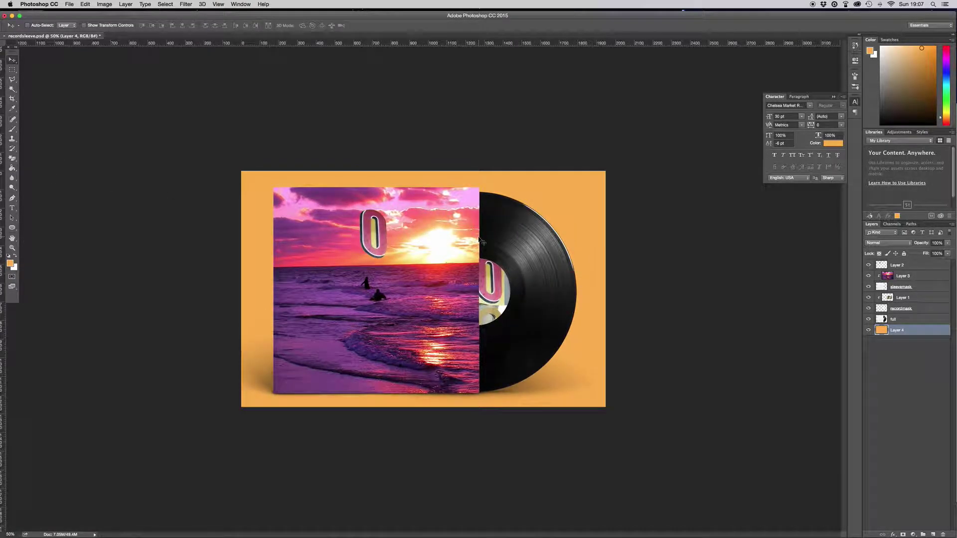
key(super+z)
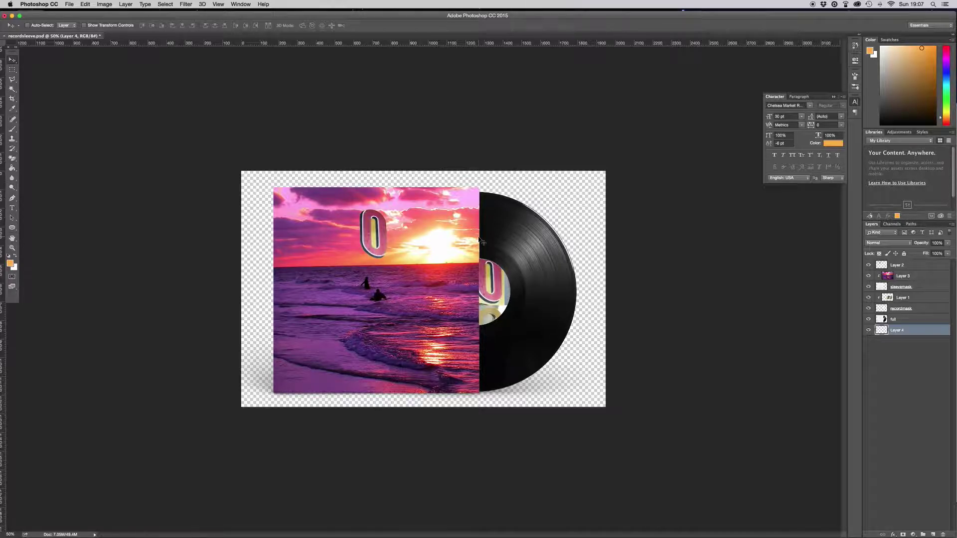
Examine the available layer blend modes and the Blending Options of the full layer
click(898, 244)
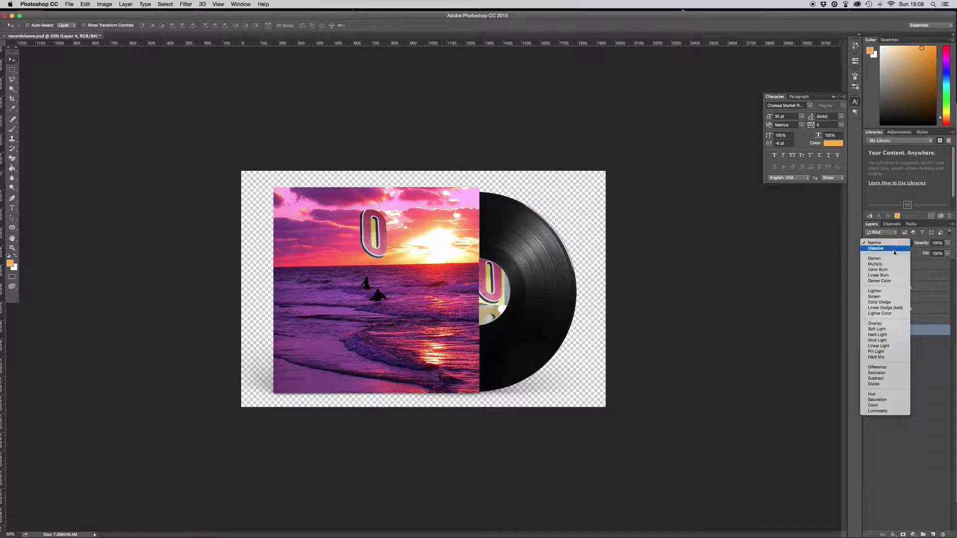
click(916, 262)
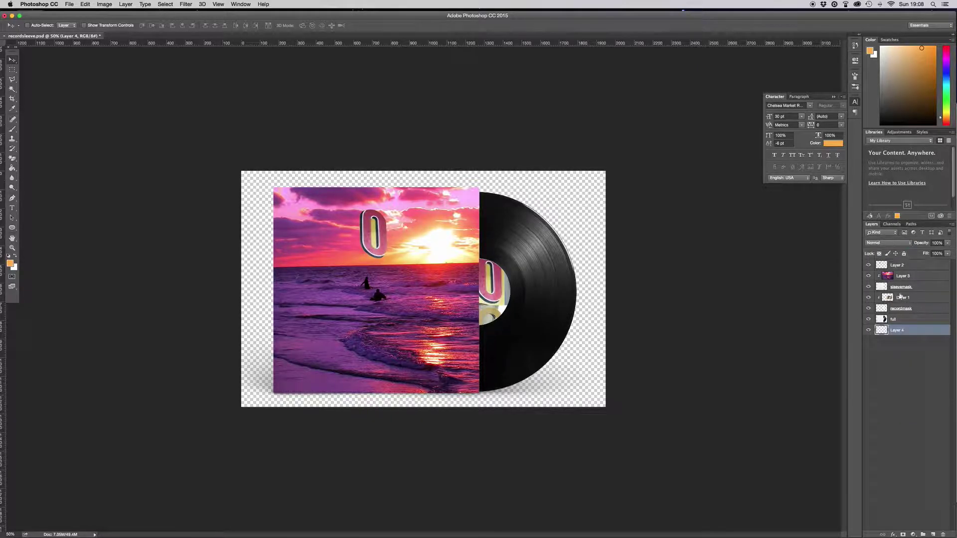
click(907, 321)
right_click(917, 322)
click(876, 230)
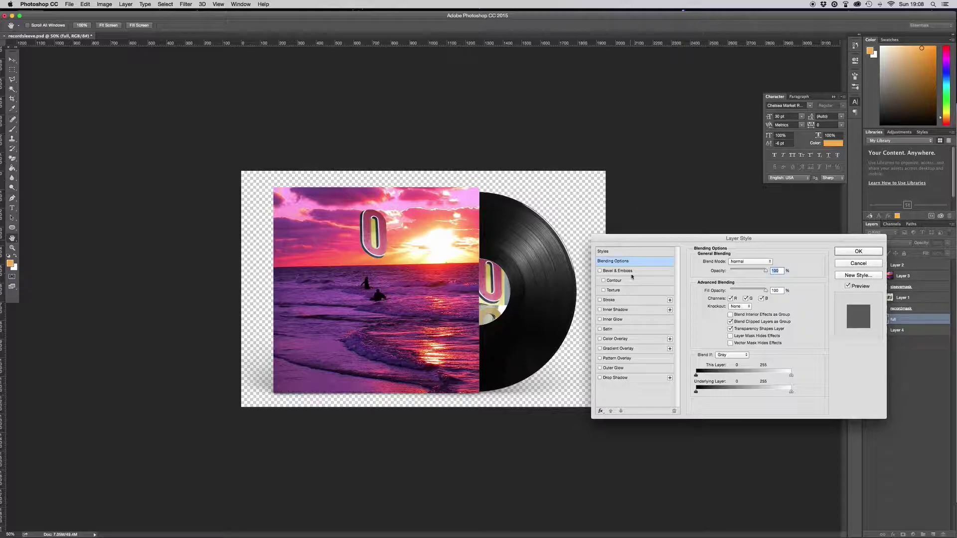
click(872, 264)
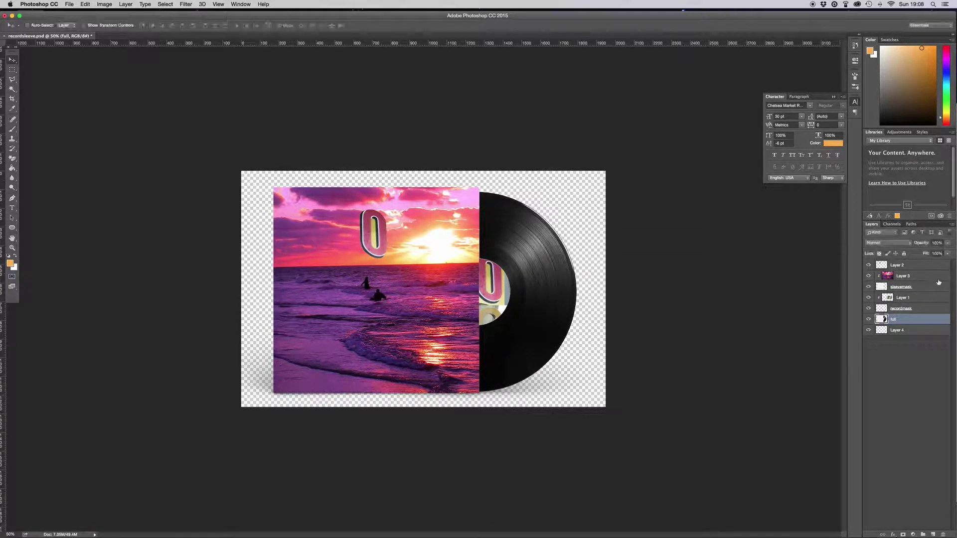